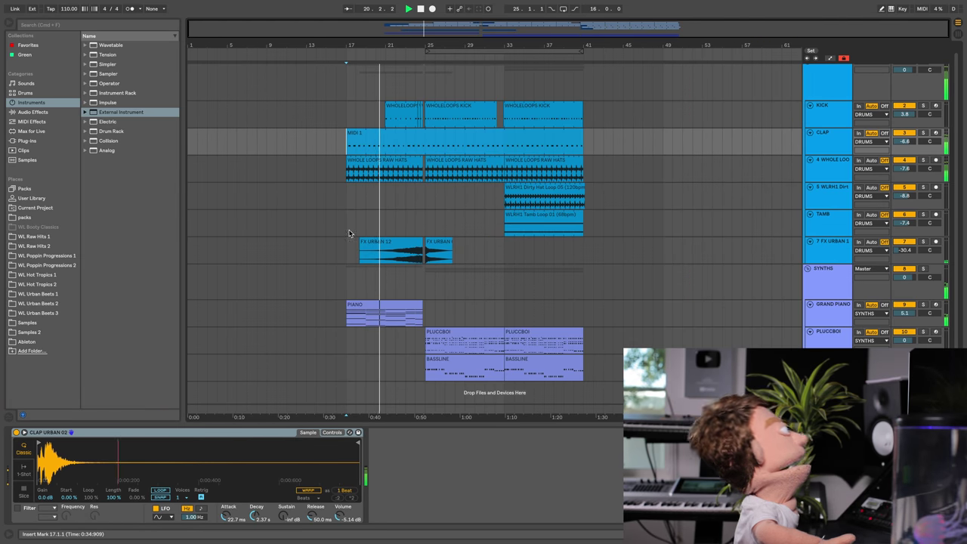
Step: Inspect the PLUCCBOI, BASSLINE and PIANO clips, play from bar 20, and select the Grand Piano track
click(445, 334)
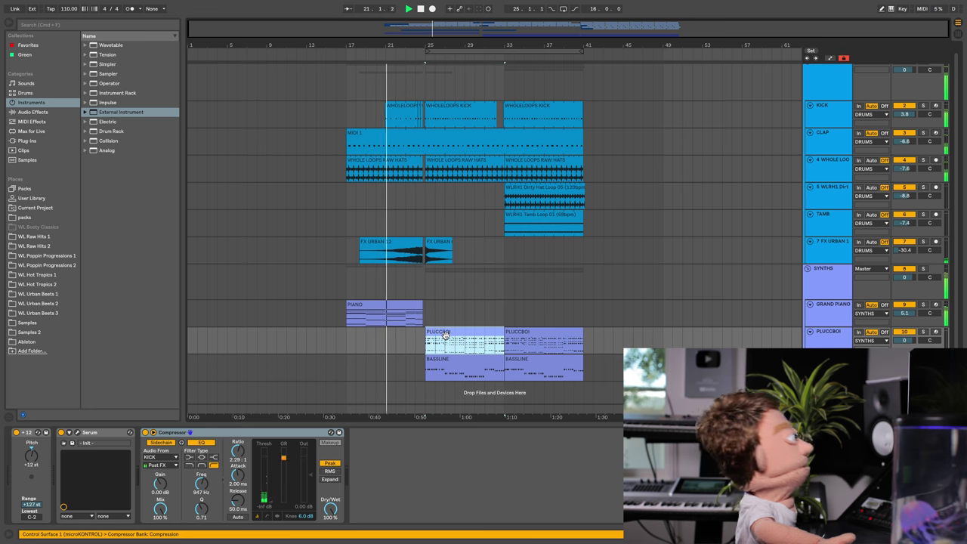
click(477, 360)
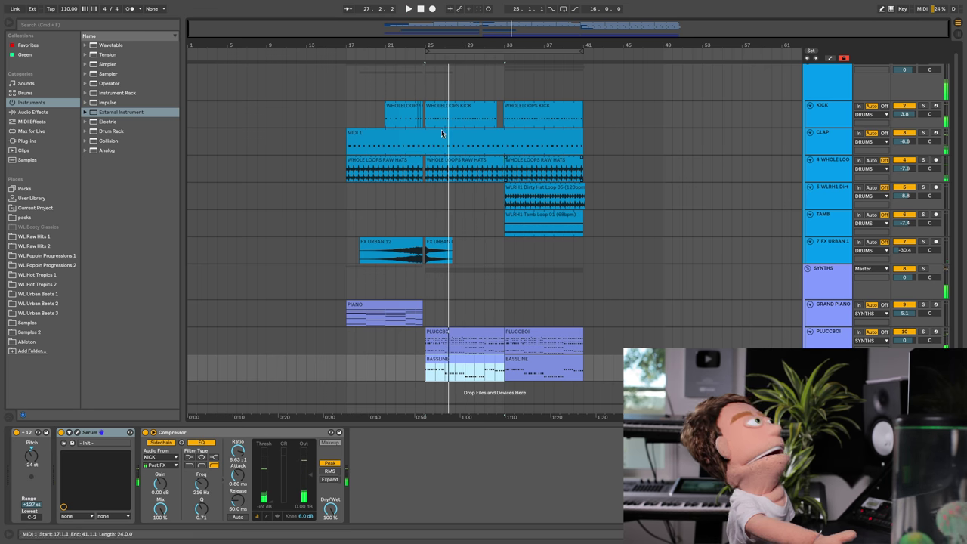
click(376, 107)
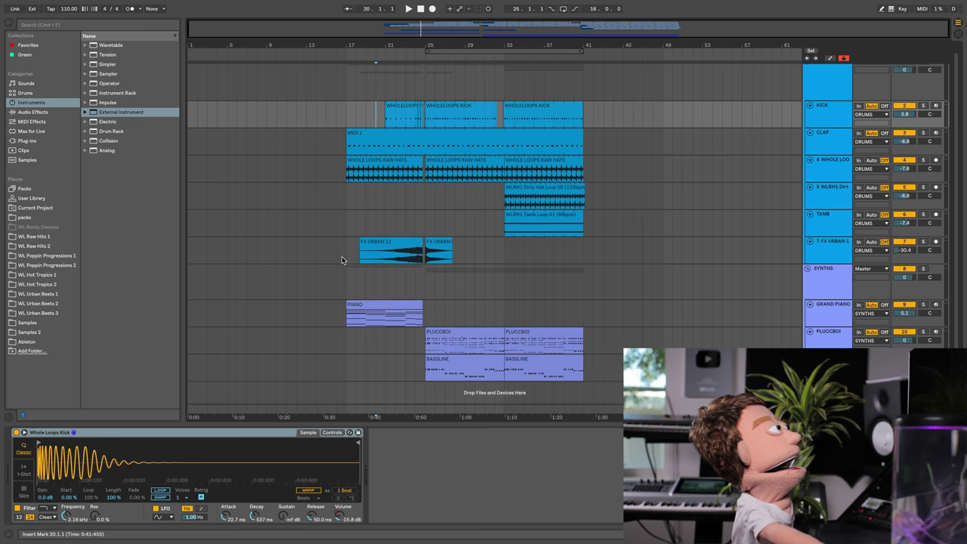
click(371, 302)
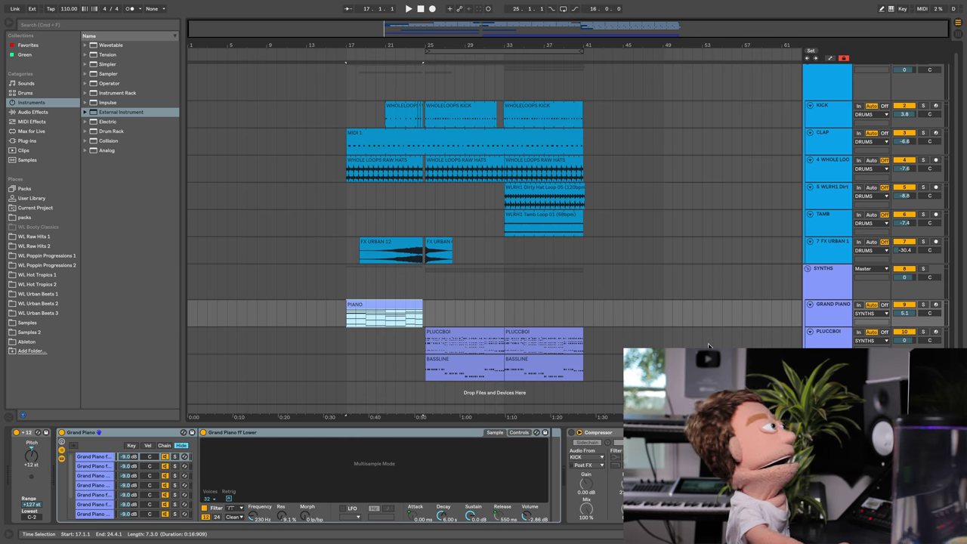
key(space)
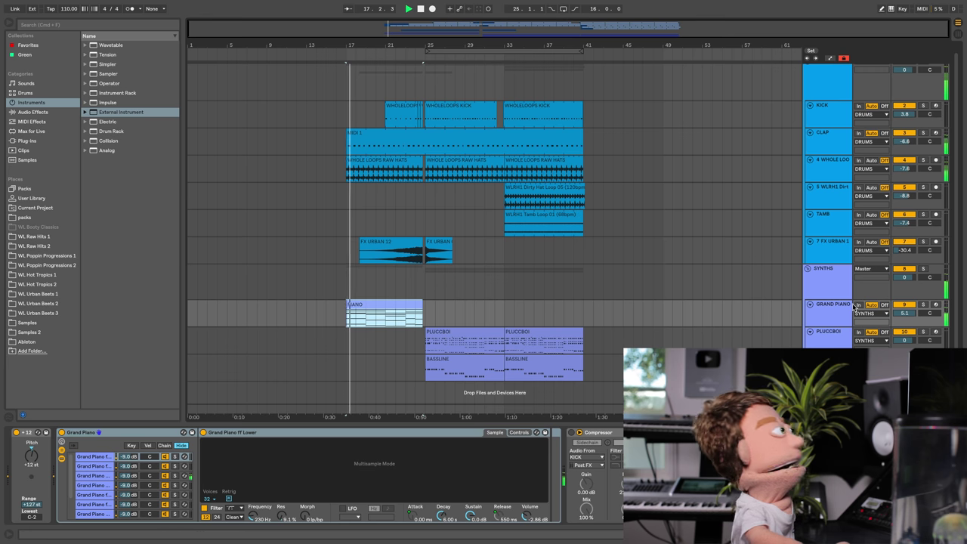
click(834, 311)
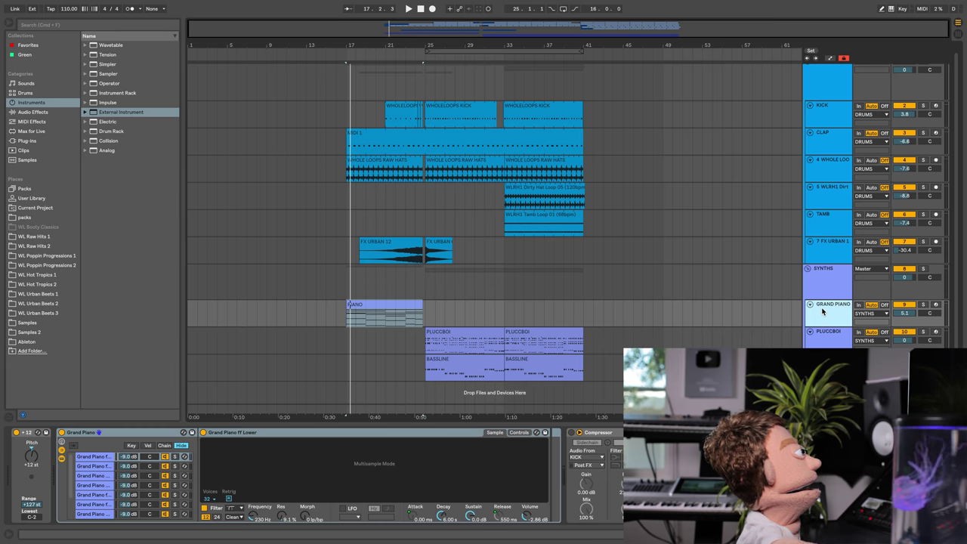
Step: Duplicate the Grand Piano track, swap its instrument for an External Instrument, and delete the Compressor
key(ctrl+d)
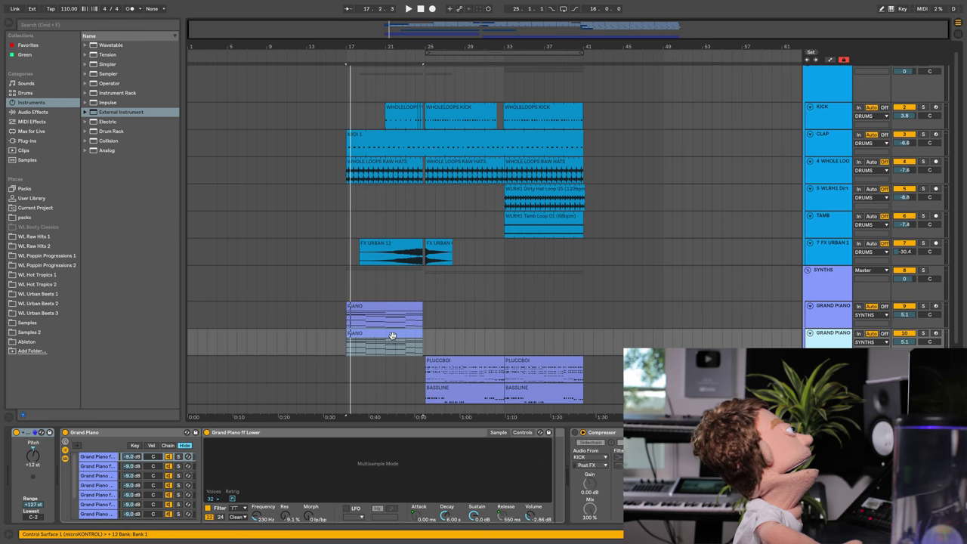
double_click(106, 111)
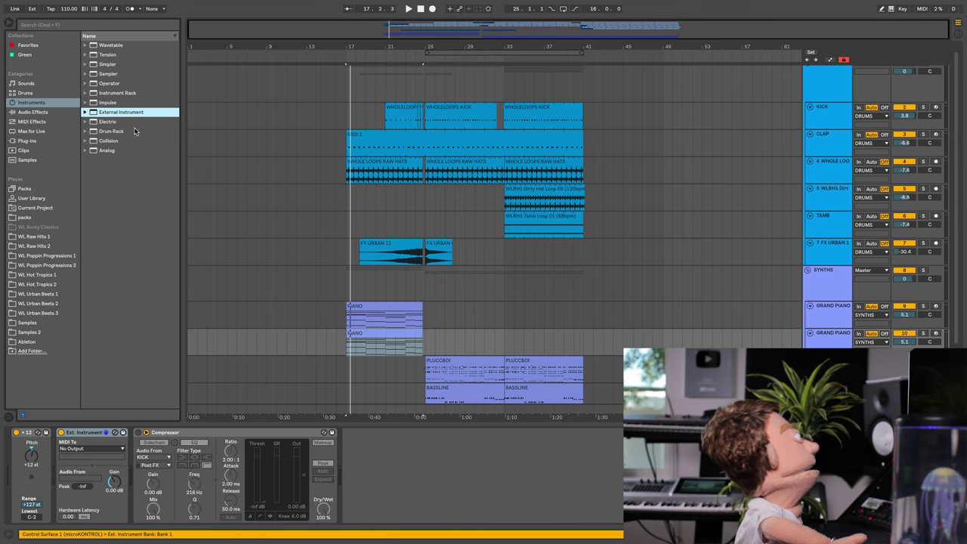
click(186, 434)
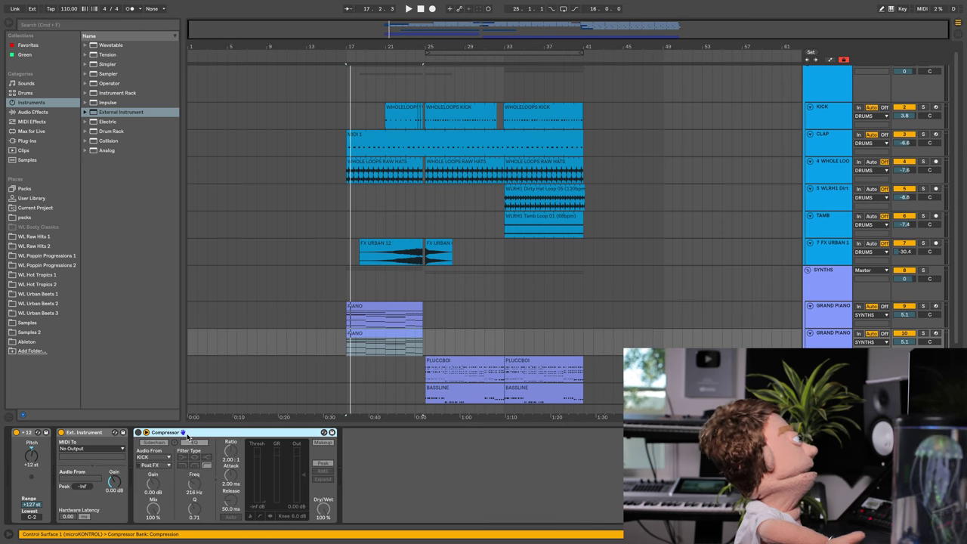
key(Delete)
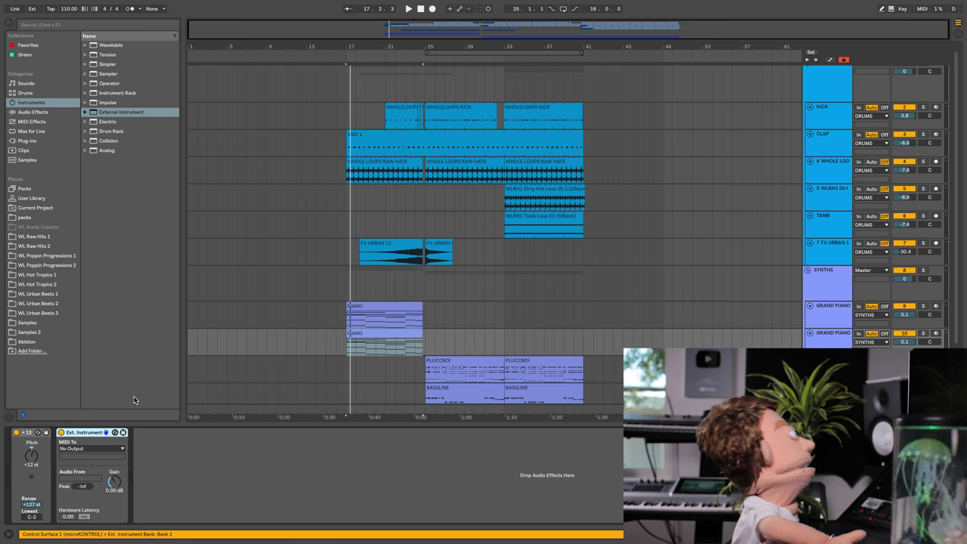
click(93, 448)
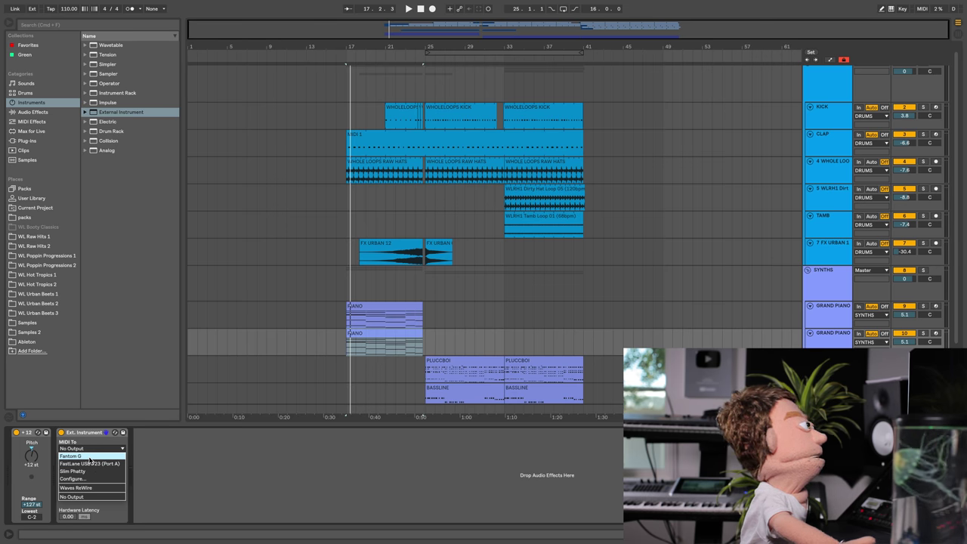
Step: Send the copy's MIDI to the Fantom G, deactivate the upper PIANO clip, and start playback
click(88, 456)
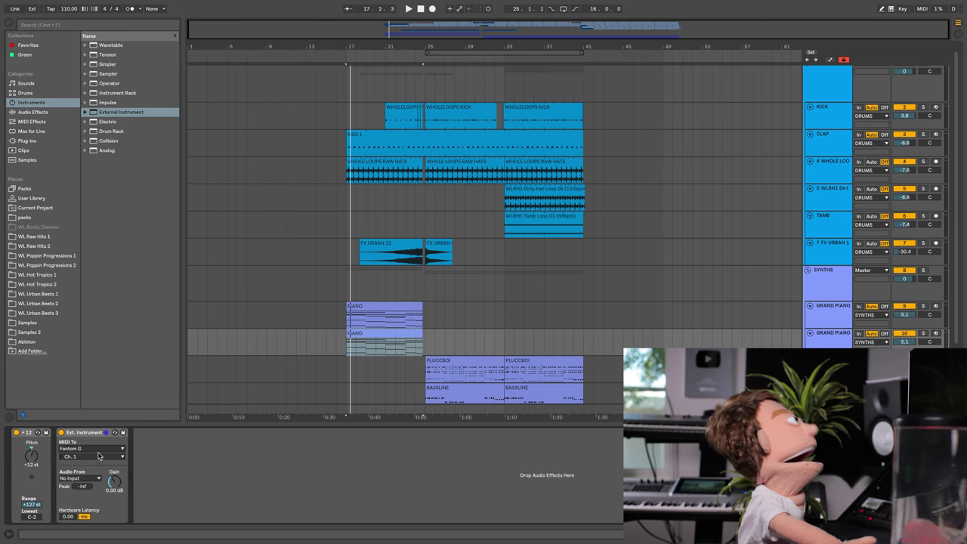
click(373, 330)
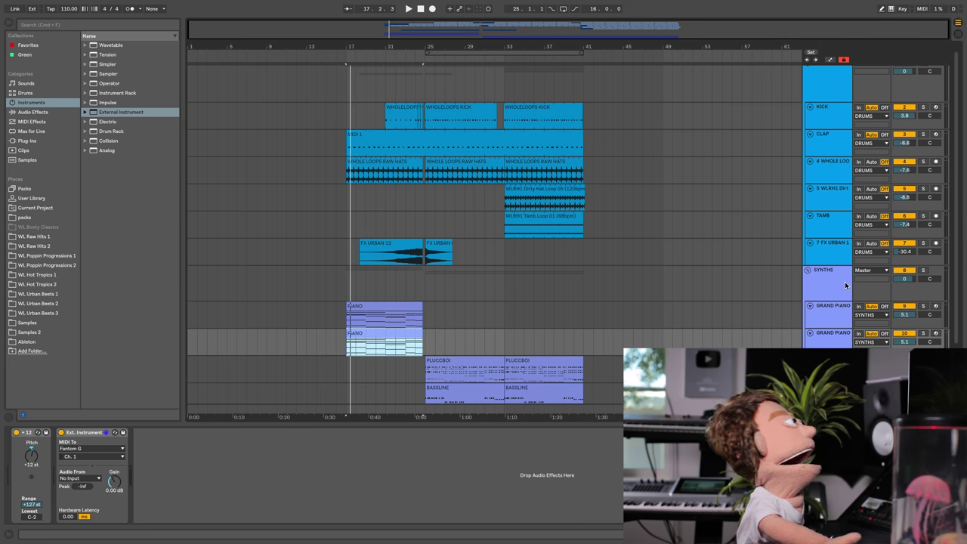
click(389, 311)
key(0)
click(389, 332)
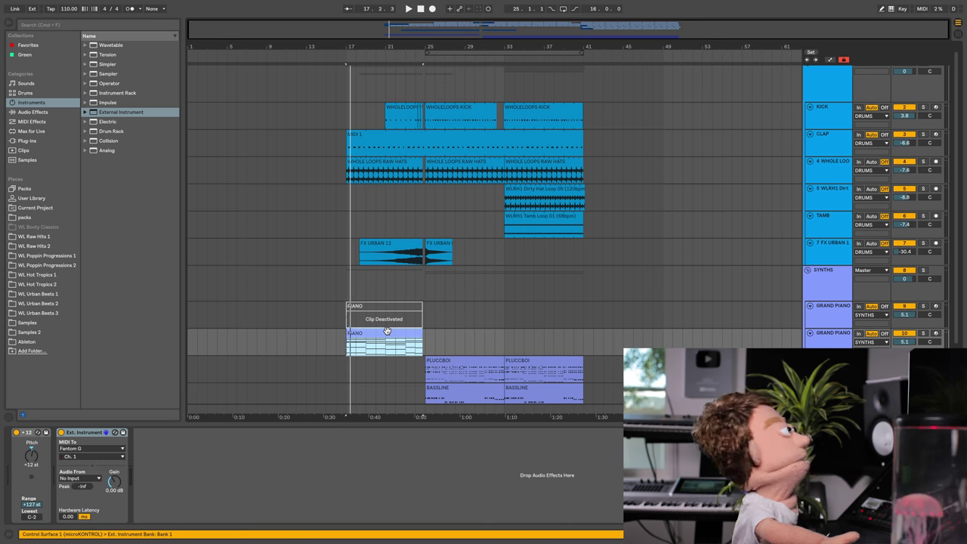
key(space)
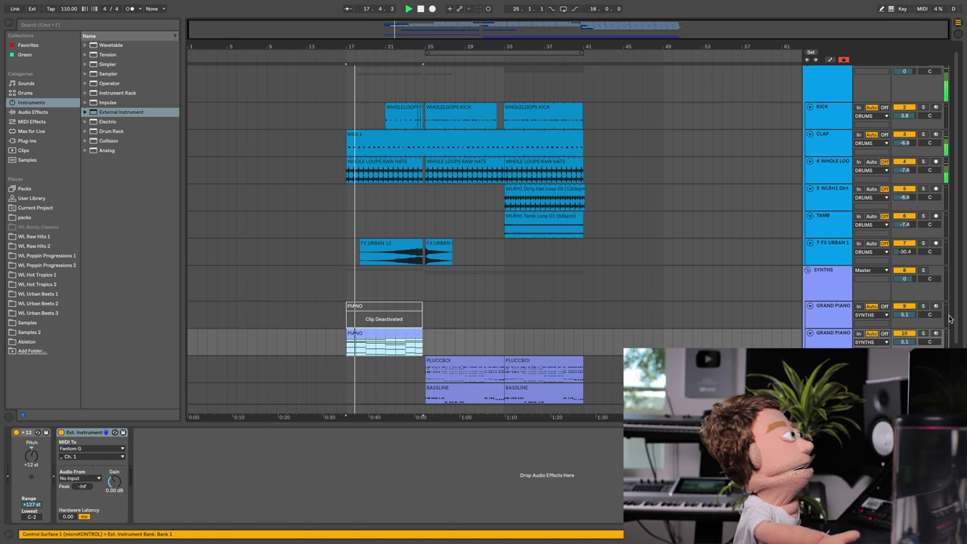
Step: Solo the duplicated Grand Piano track and move the active PIANO clip onto it
click(922, 333)
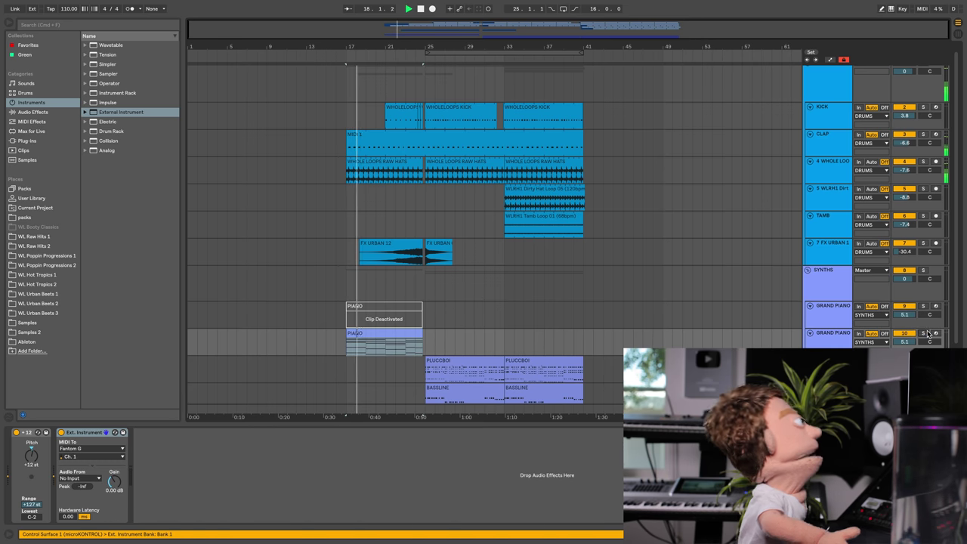
click(397, 331)
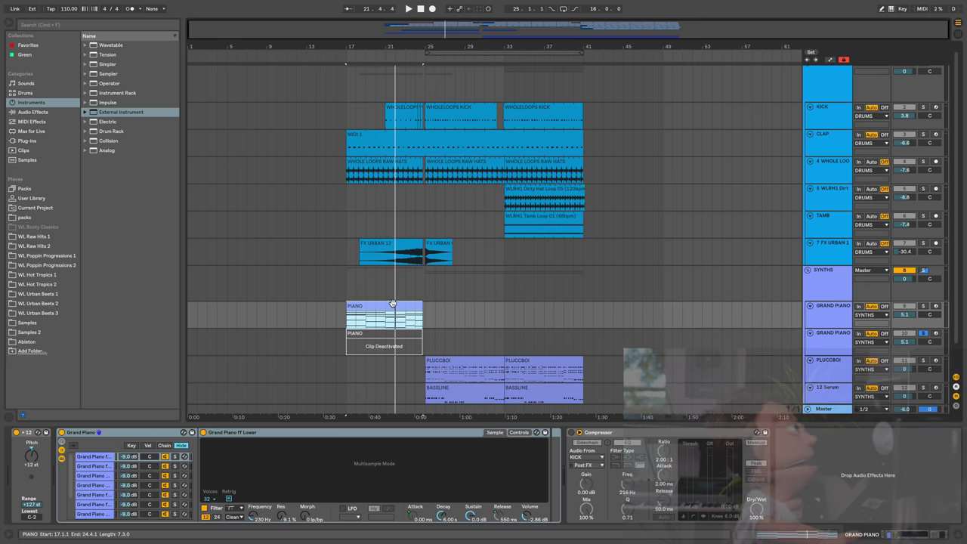
drag(392, 302, 392, 340)
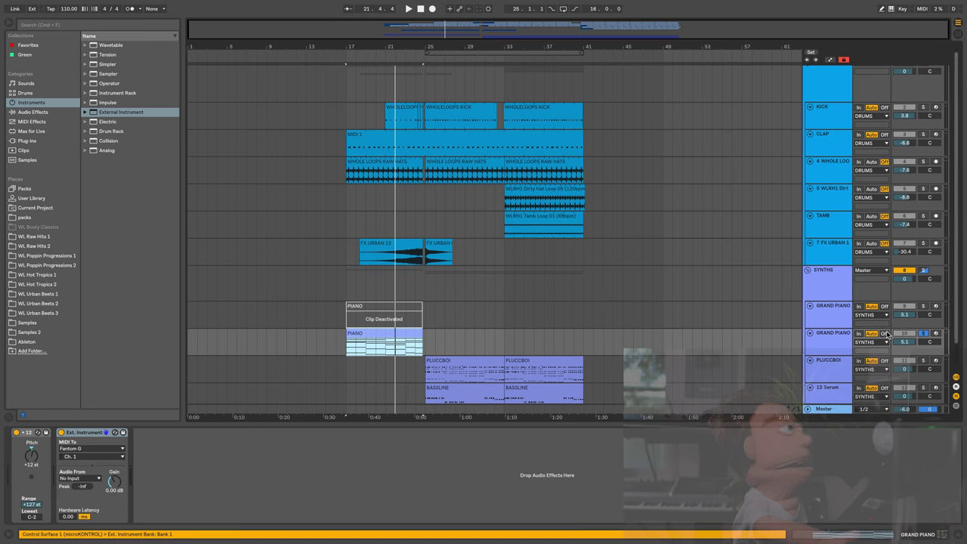
click(827, 347)
Step: Insert an audio track with input 3/4 FANTOM, set the start at bar 16, and unsolo track 10
key(super+t)
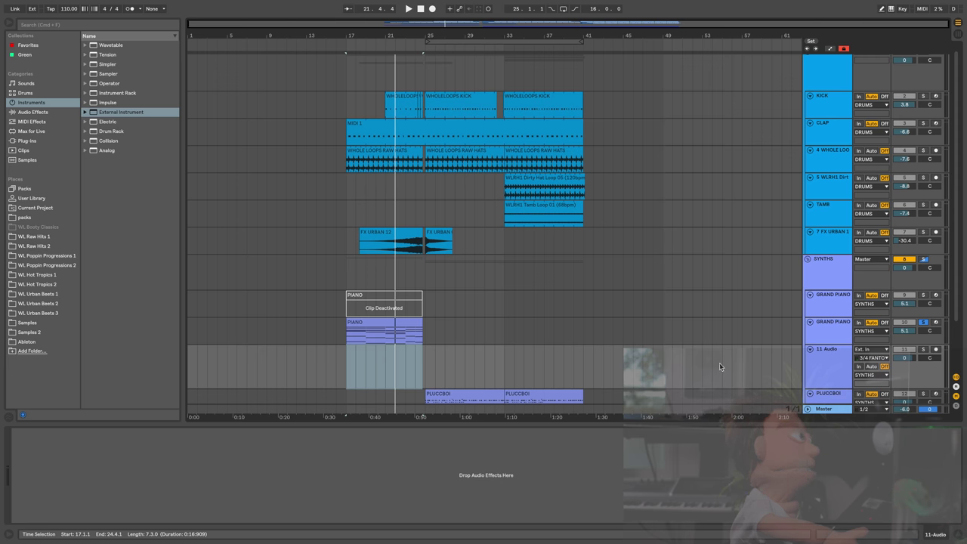
click(874, 358)
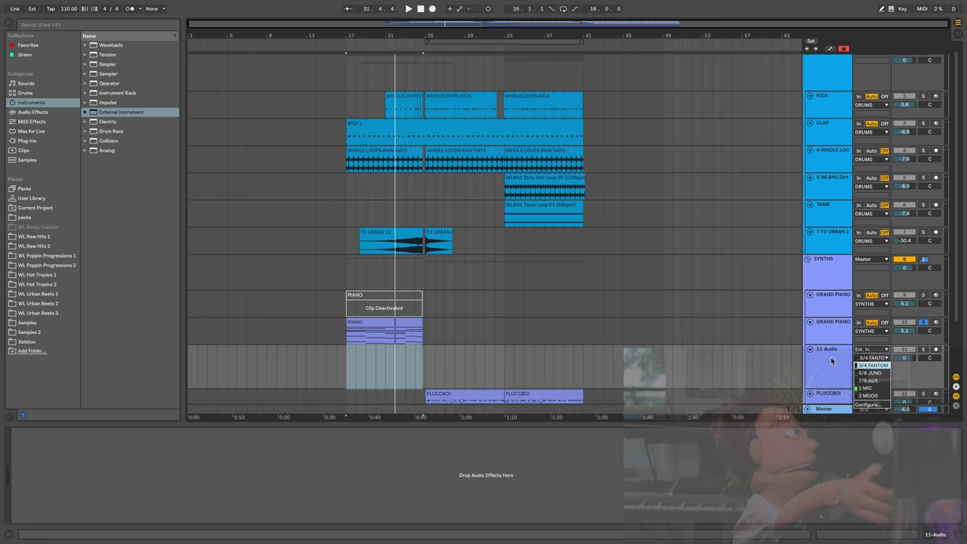
click(873, 365)
click(872, 358)
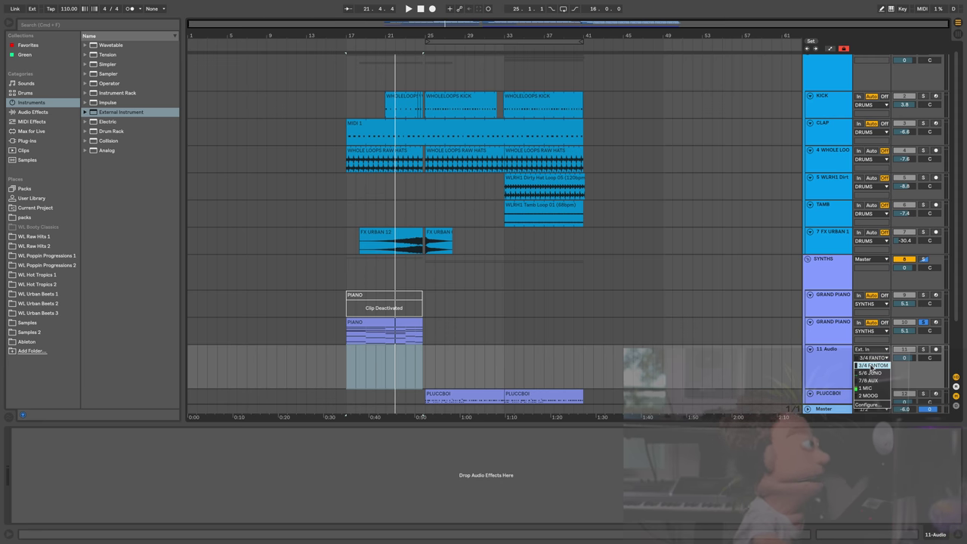
click(874, 366)
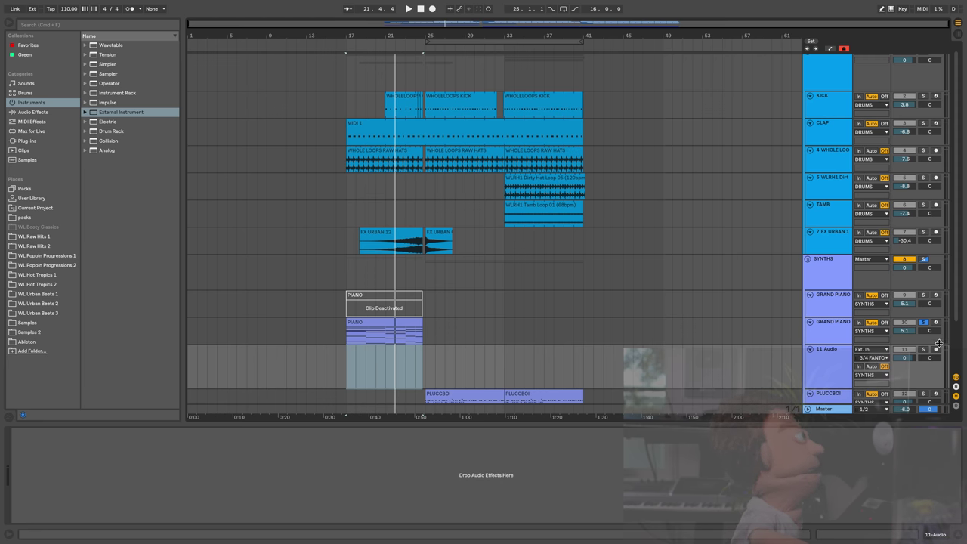
click(334, 355)
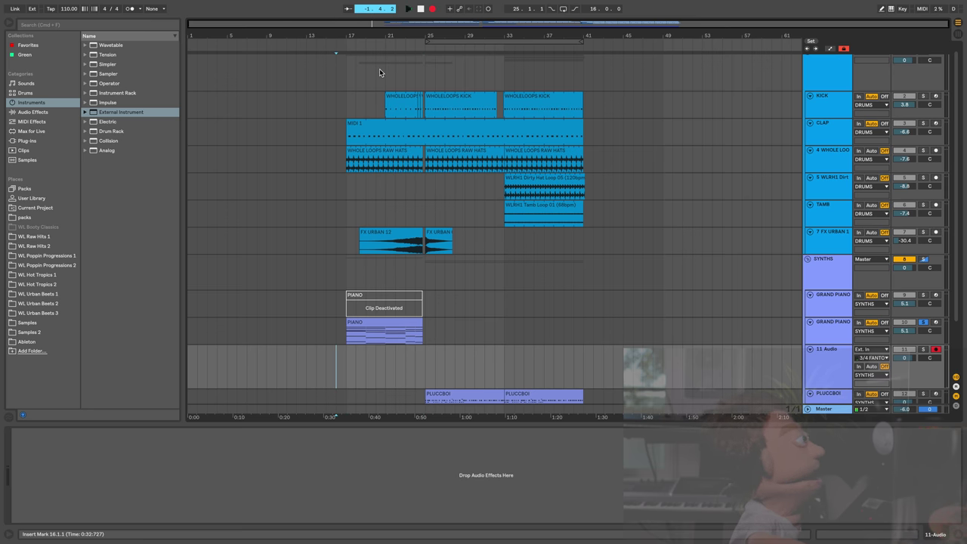
click(924, 322)
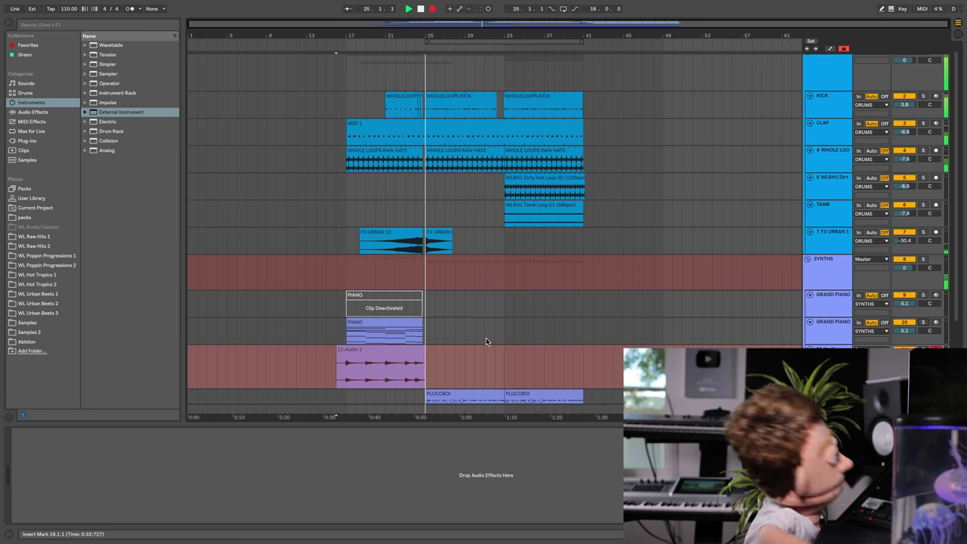
Step: Stop recording, select the 11-Audio 1 clip, and check the audio preferences
key(space)
click(352, 353)
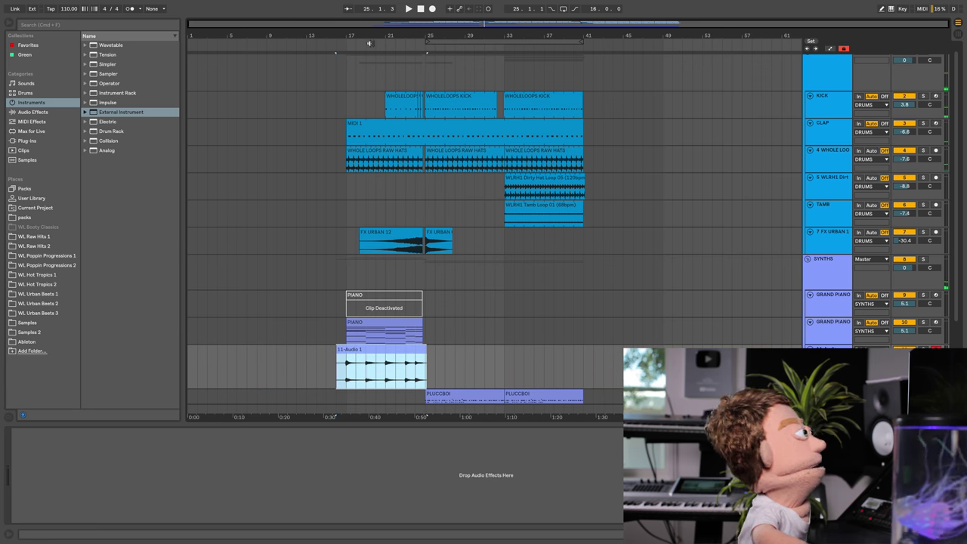
drag(350, 30, 350, 34)
key(super+comma)
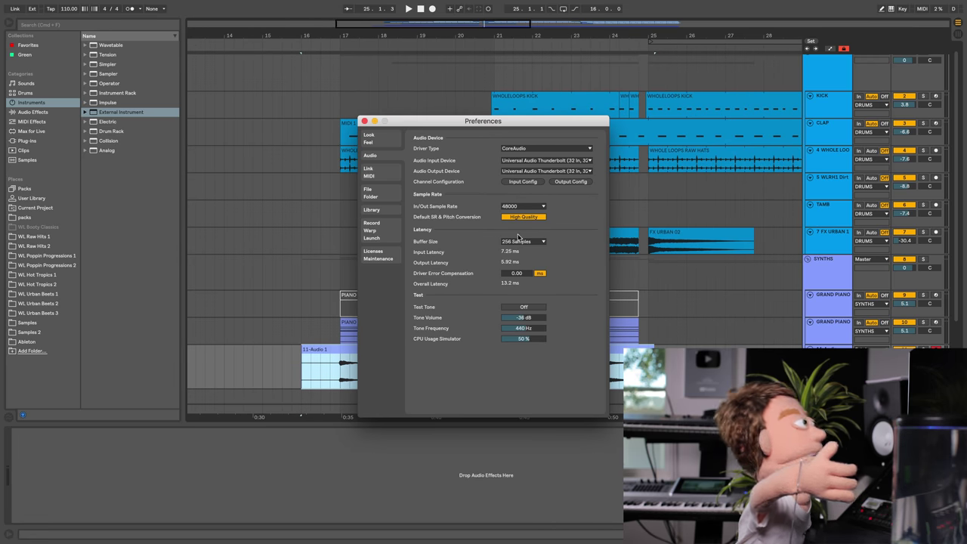
click(364, 122)
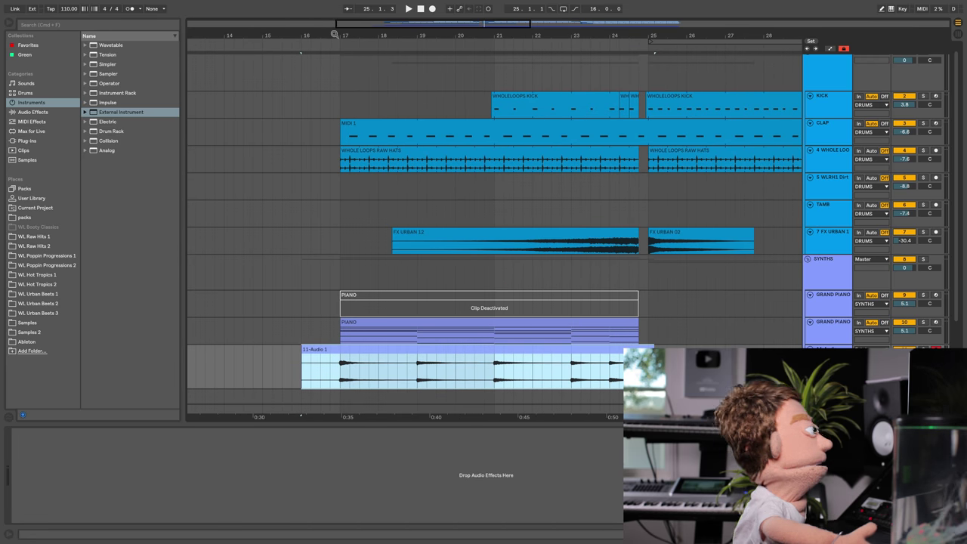
Step: Split 11-Audio 1 at bar 17 and delete the audio before it
drag(337, 30, 393, 44)
drag(399, 350, 400, 356)
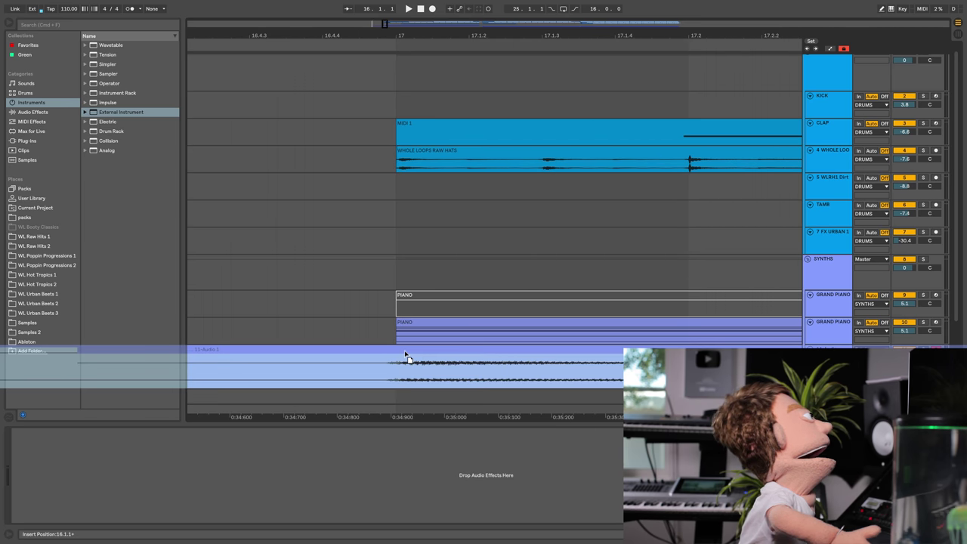
click(403, 358)
key(ctrl+e)
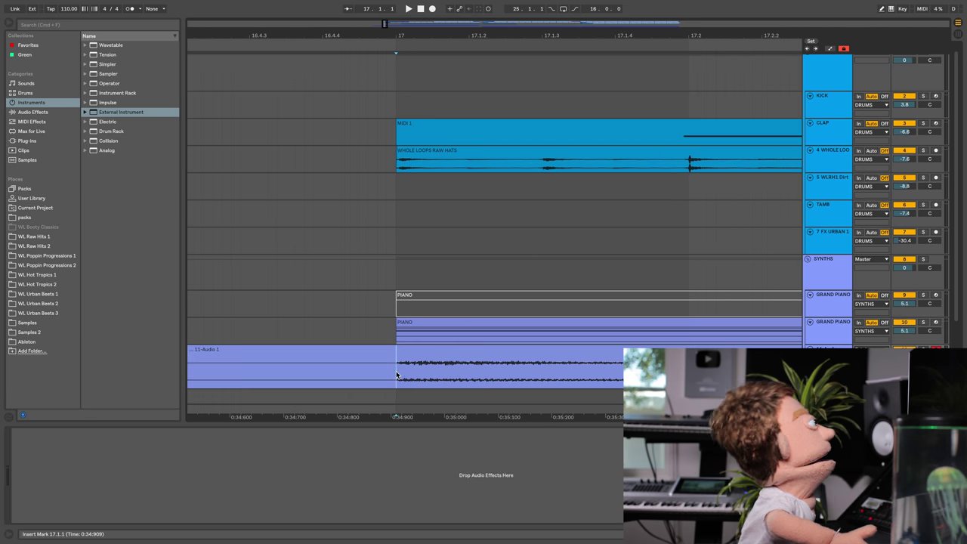
click(380, 349)
key(Delete)
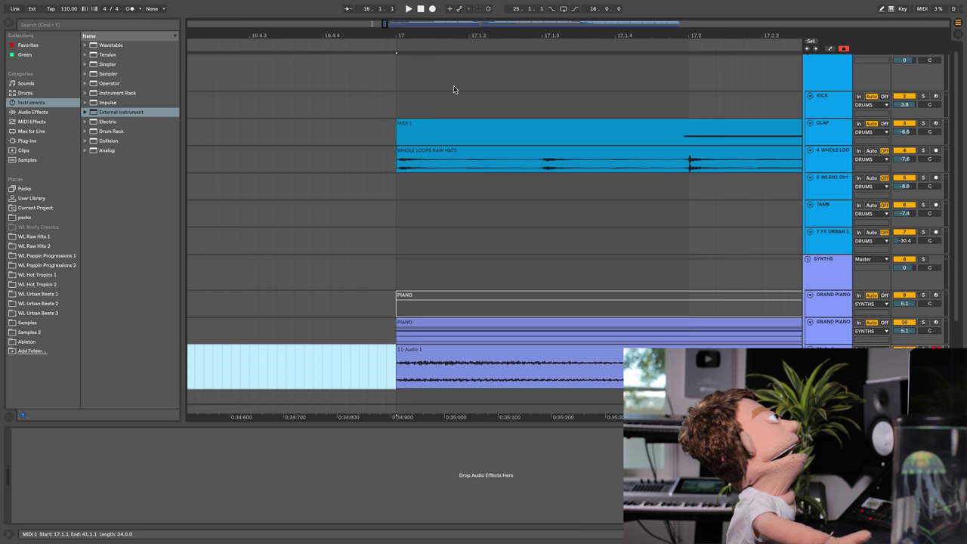
Step: Zoom out to review the trimmed clip and select the second GRAND PIANO track
drag(454, 33, 442, 4)
scroll(509, 229, right, 3)
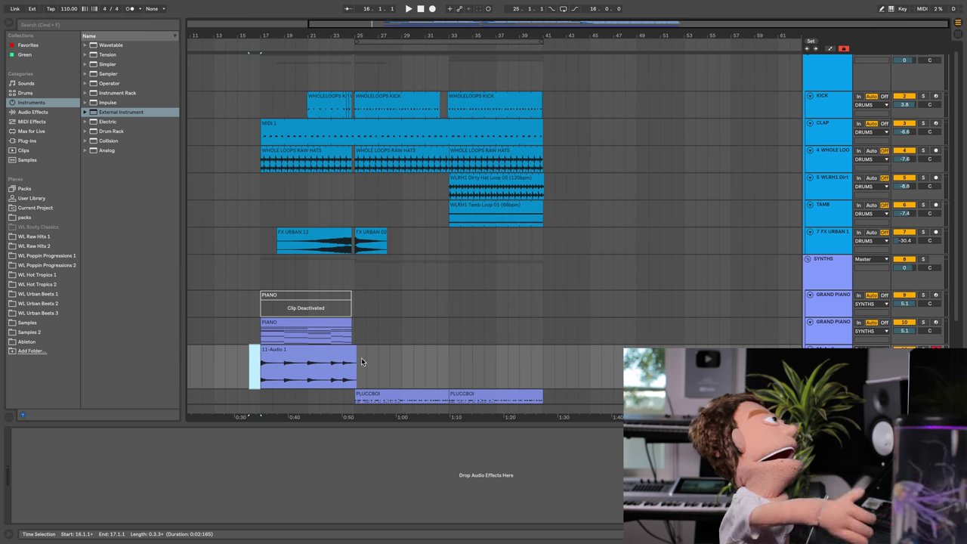
click(338, 355)
drag(363, 357, 359, 359)
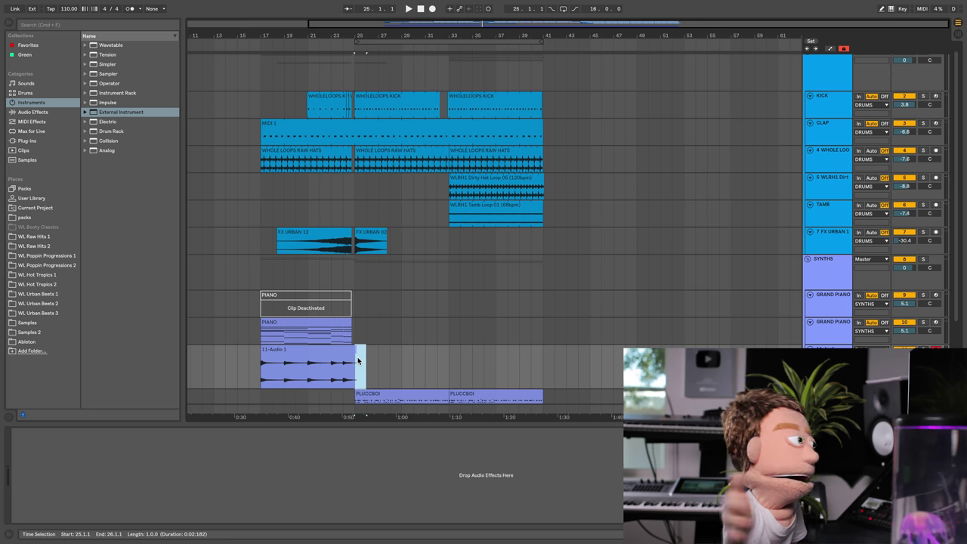
click(352, 359)
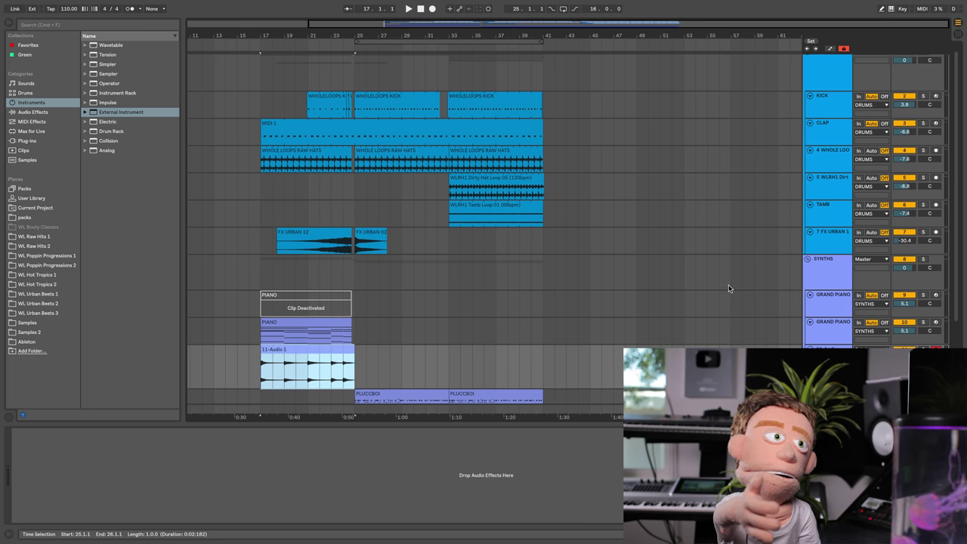
click(828, 324)
Step: Delete the second GRAND PIANO track and reactivate the PIANO clip
key(Delete)
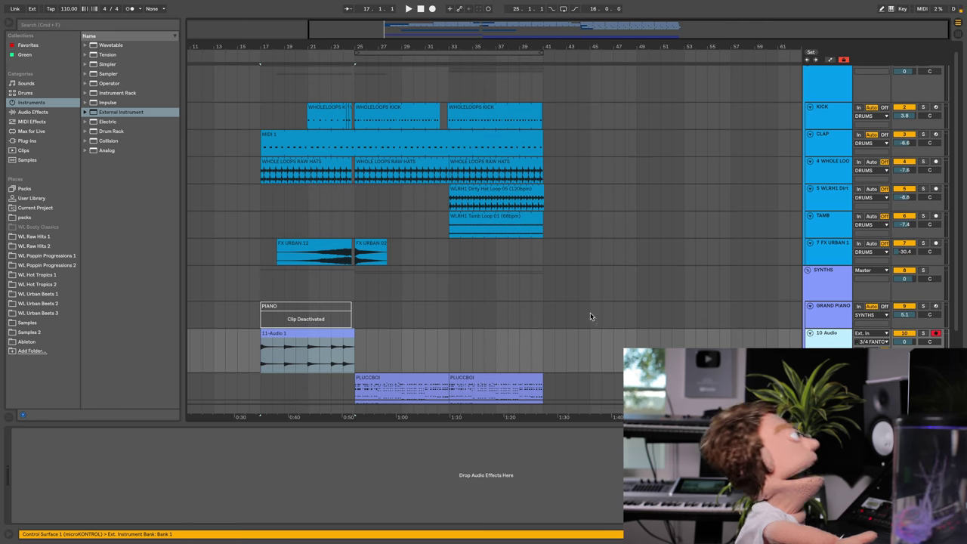
click(323, 307)
key(0)
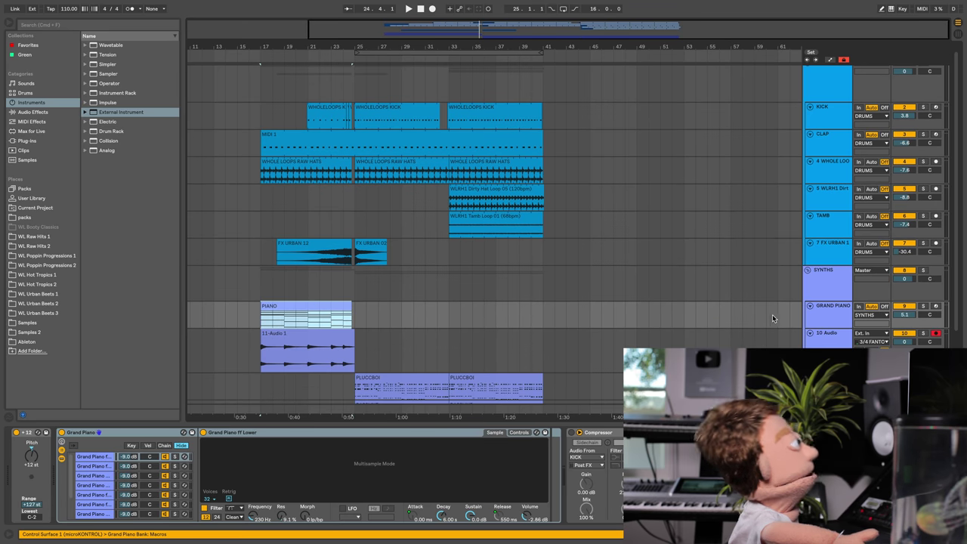
Step: Raise 11-Audio 1's clip gain to 3.25 dB and compare it against the piano with track activators
double_click(325, 354)
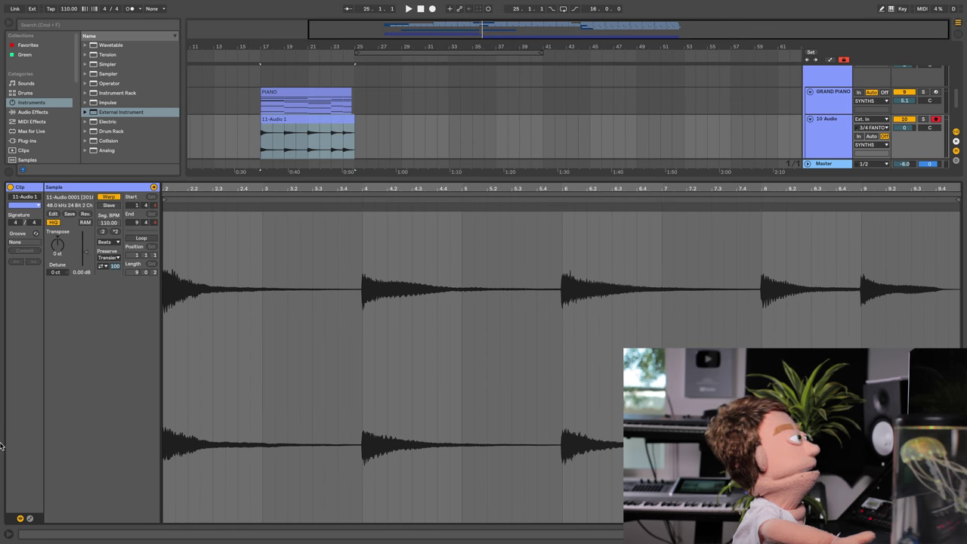
drag(81, 255, 80, 249)
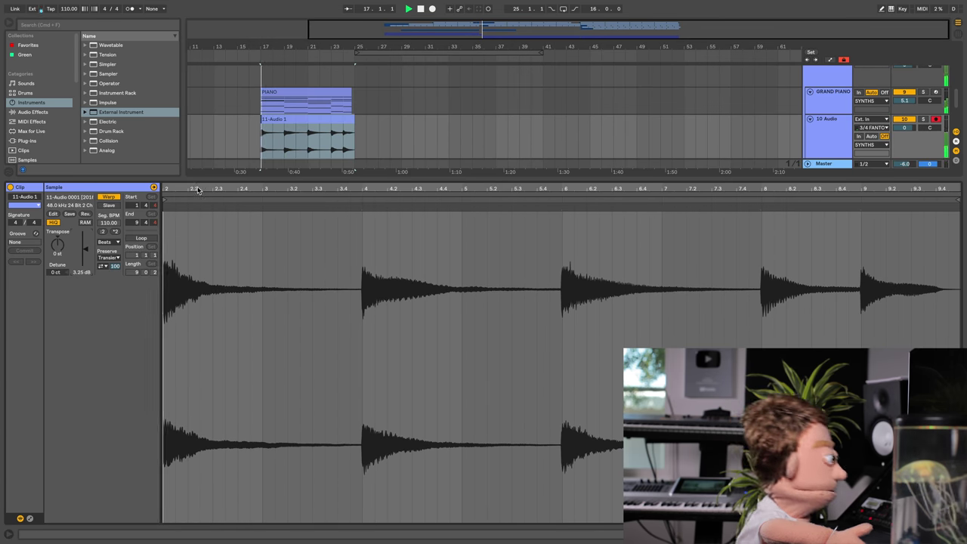
click(905, 119)
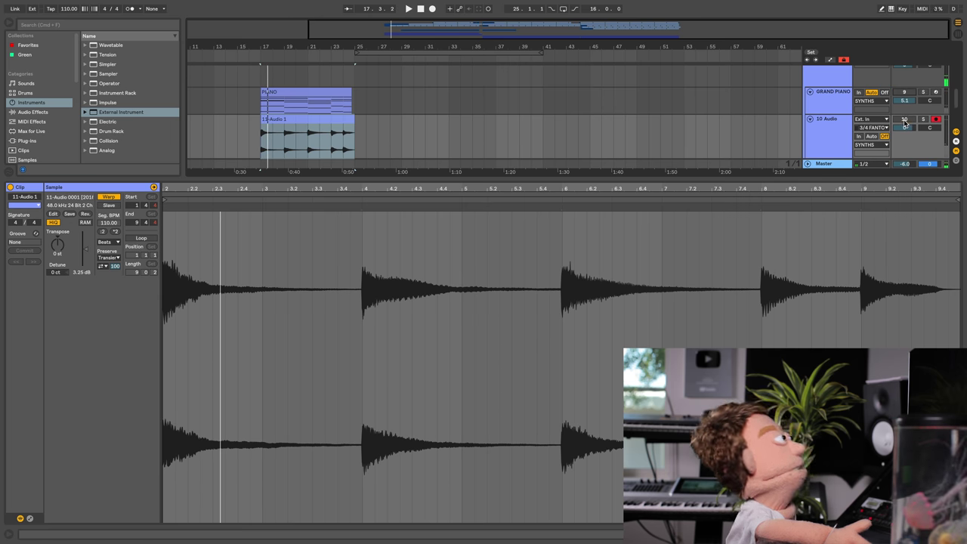
click(905, 119)
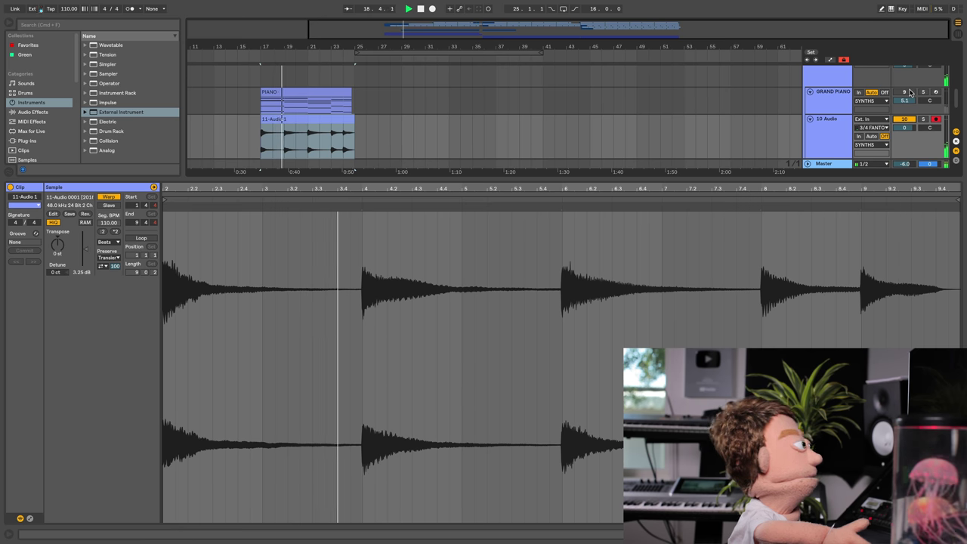
click(906, 92)
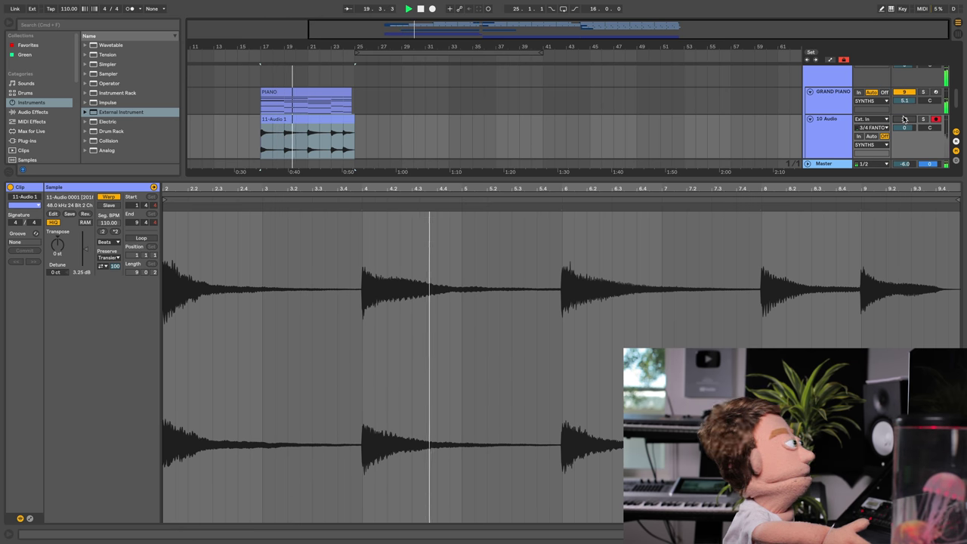
click(904, 119)
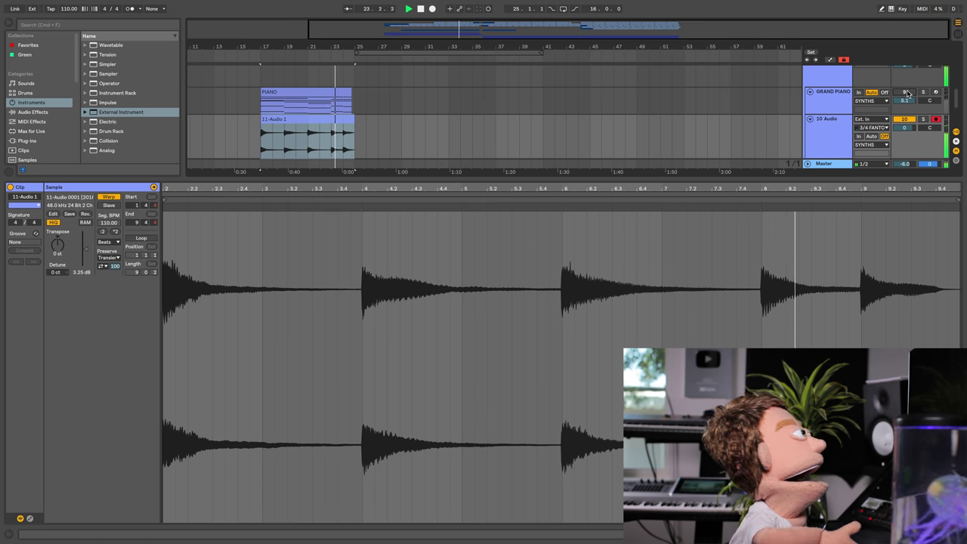
scroll(645, 118, down, 3)
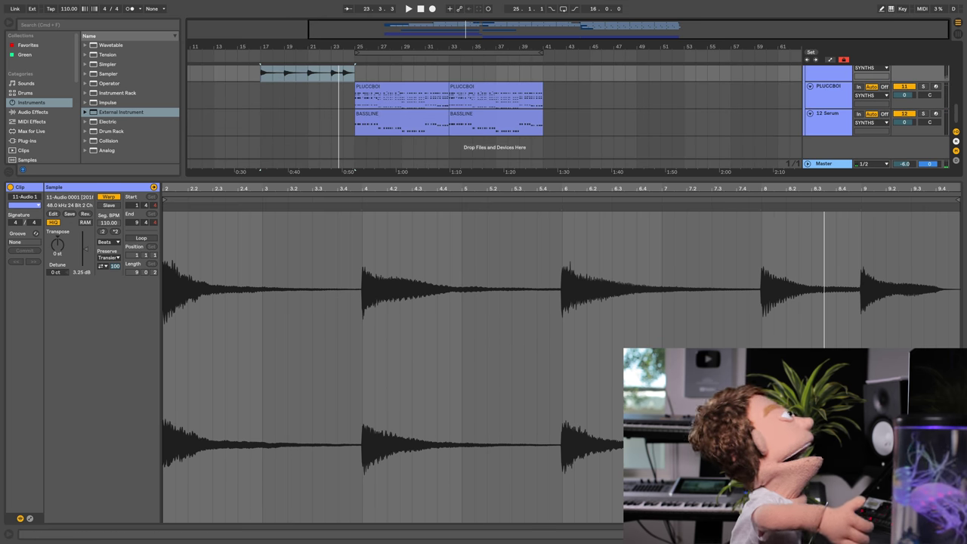
key(super+alt+l)
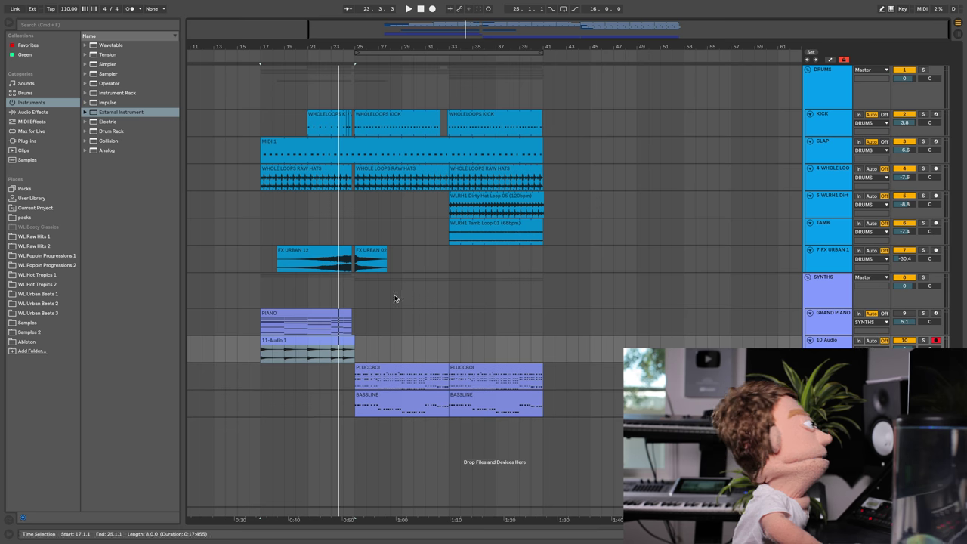
Step: Deactivate the PIANO clip and play from bar 25 with the PLUCCBOI track soloed
key(Up)
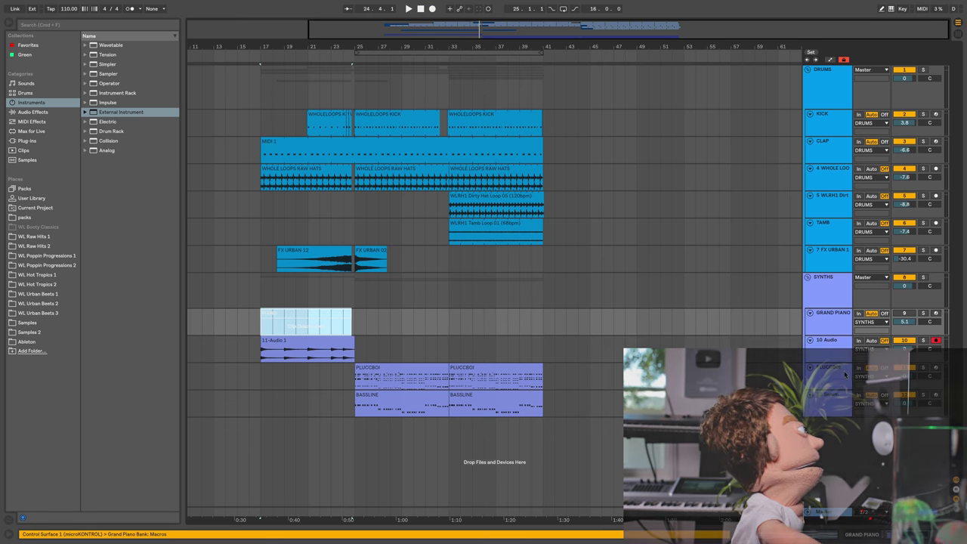
click(597, 374)
click(426, 371)
key(space)
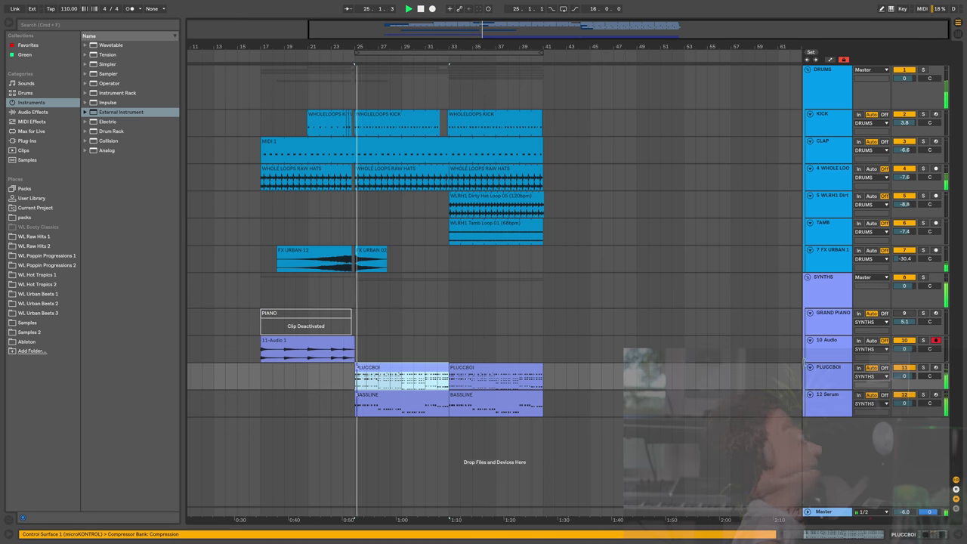
click(922, 367)
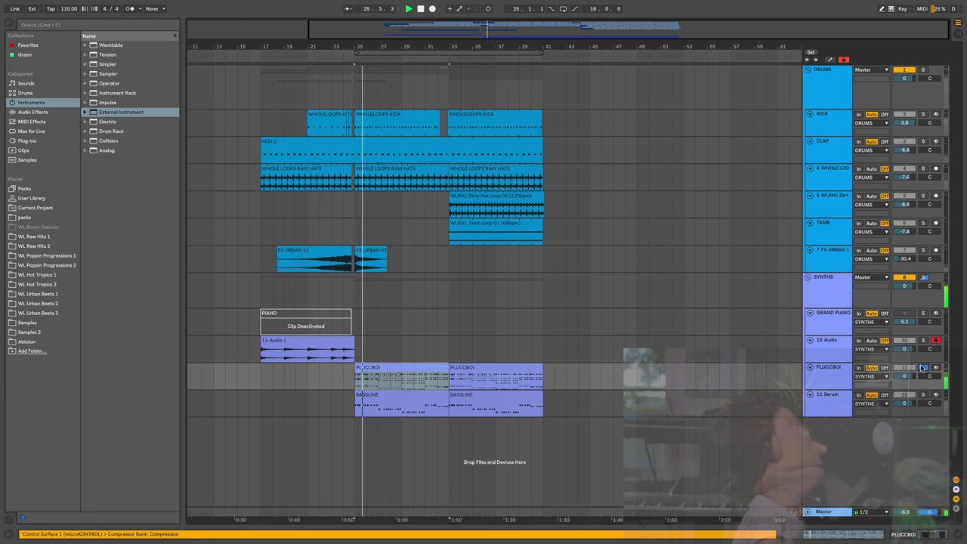
Step: Show the PLUCCBOI track's devices, open the Serum editor, and move its window upward
click(841, 369)
click(948, 537)
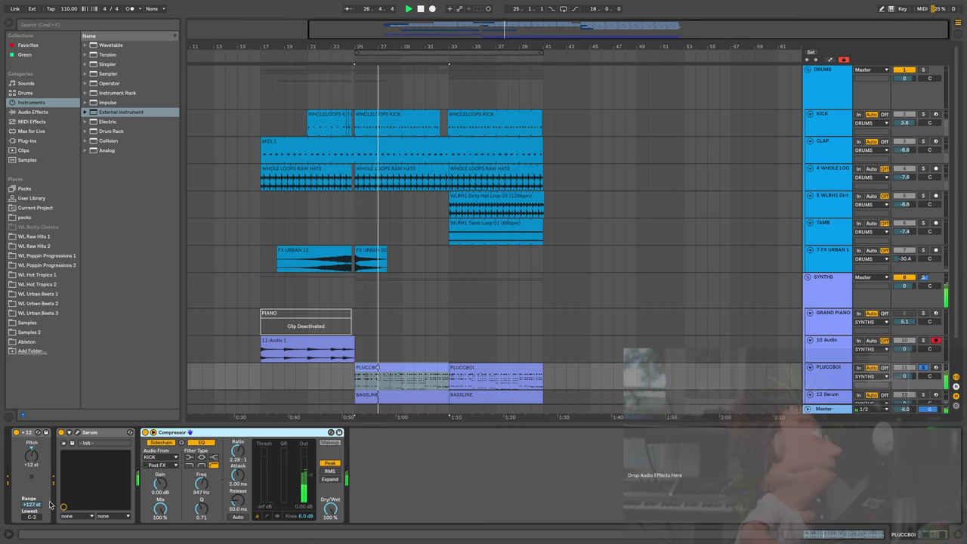
click(77, 432)
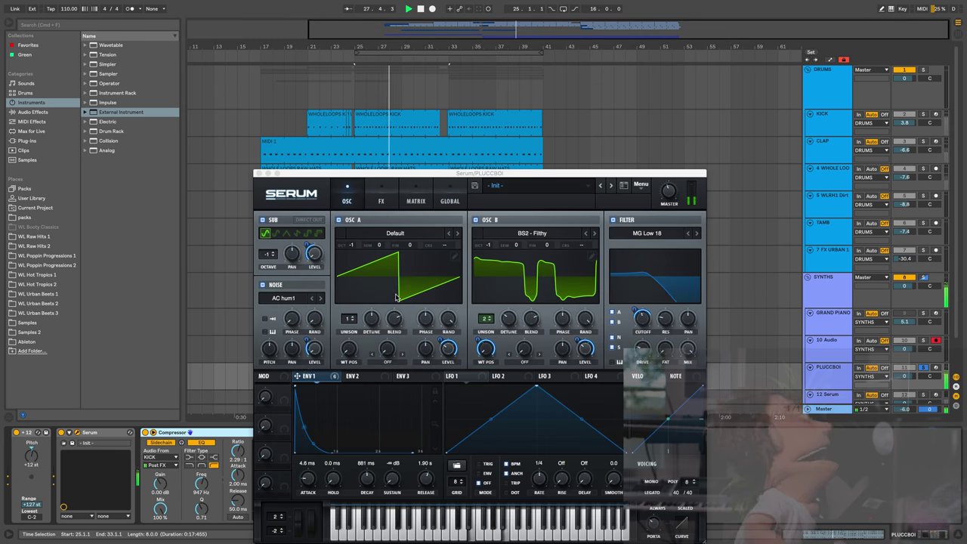
drag(317, 174, 355, 158)
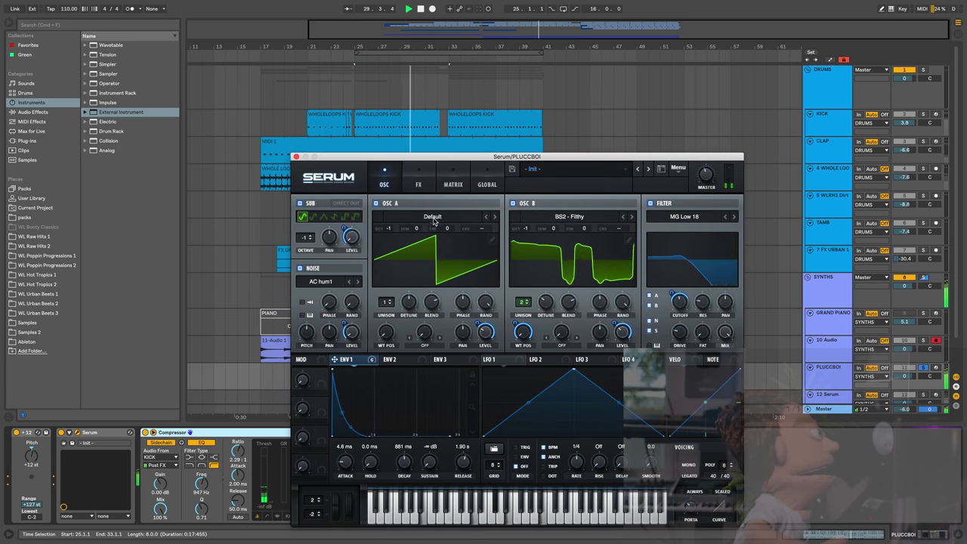
drag(337, 165, 351, 112)
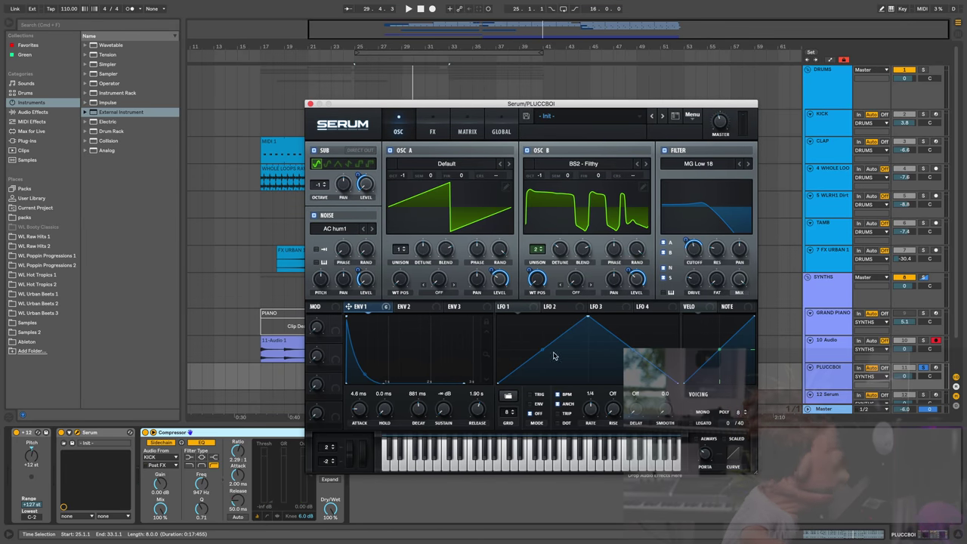
Step: Duplicate PLUCCBOI, replace Serum with an External Instrument to FastLane USB #23 (Port A), and drop the Compressor
click(309, 104)
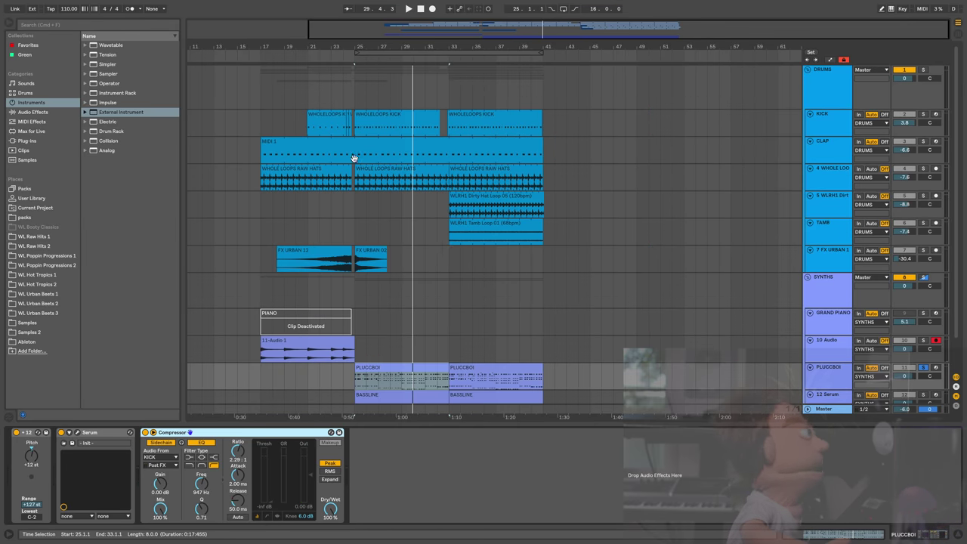
scroll(661, 315, down, 2)
click(837, 340)
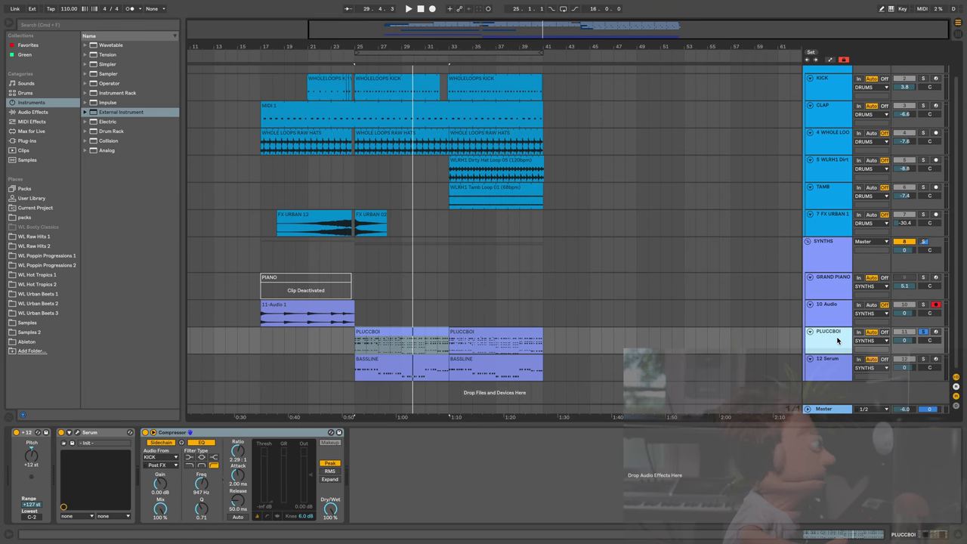
key(super+d)
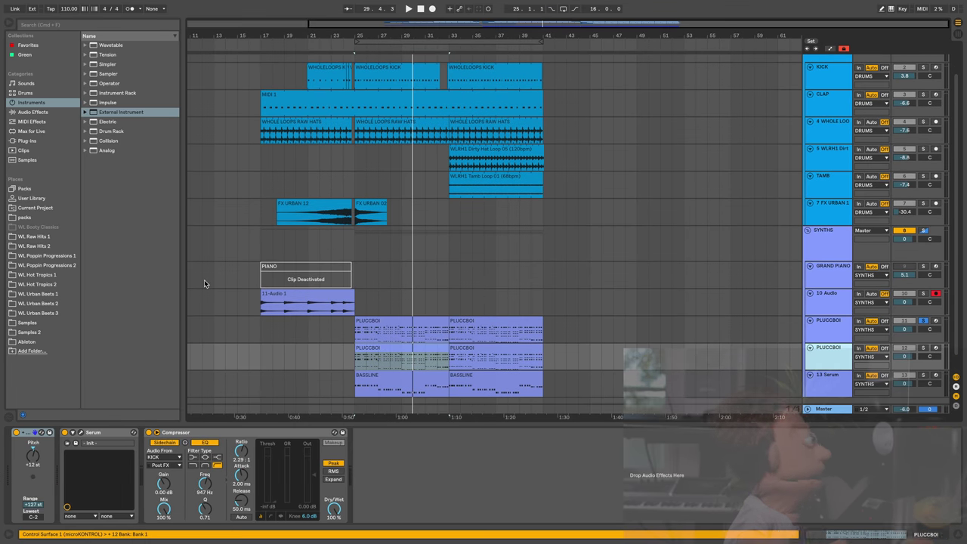
double_click(108, 112)
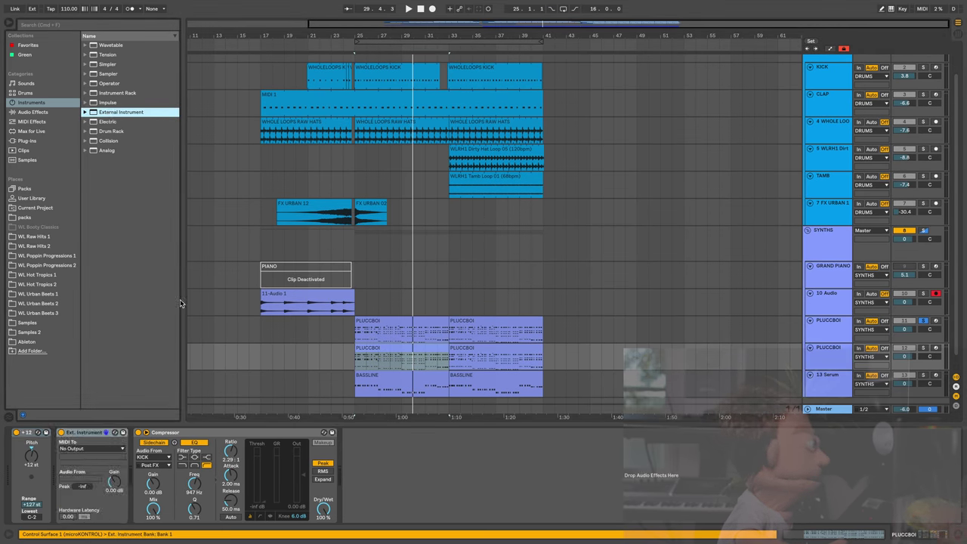
click(208, 438)
key(Delete)
click(92, 448)
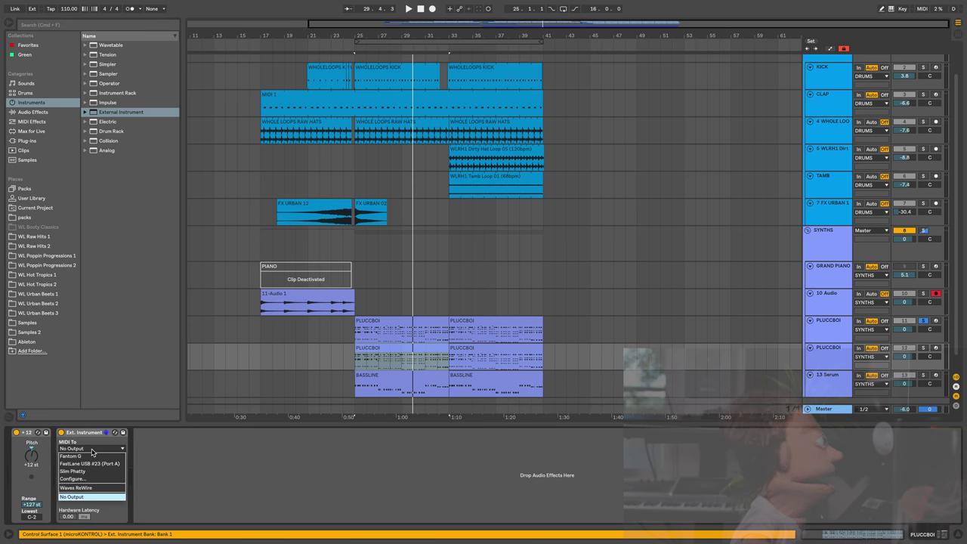
click(92, 463)
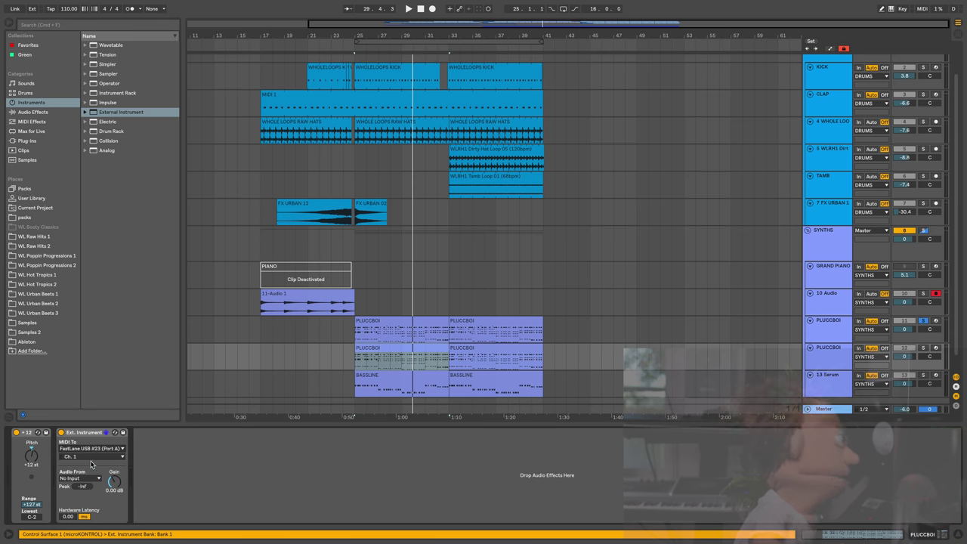
Step: Audition the copied PLUCCBOI clip from bar 25, add an audio track, and set the start at bar 25
click(398, 348)
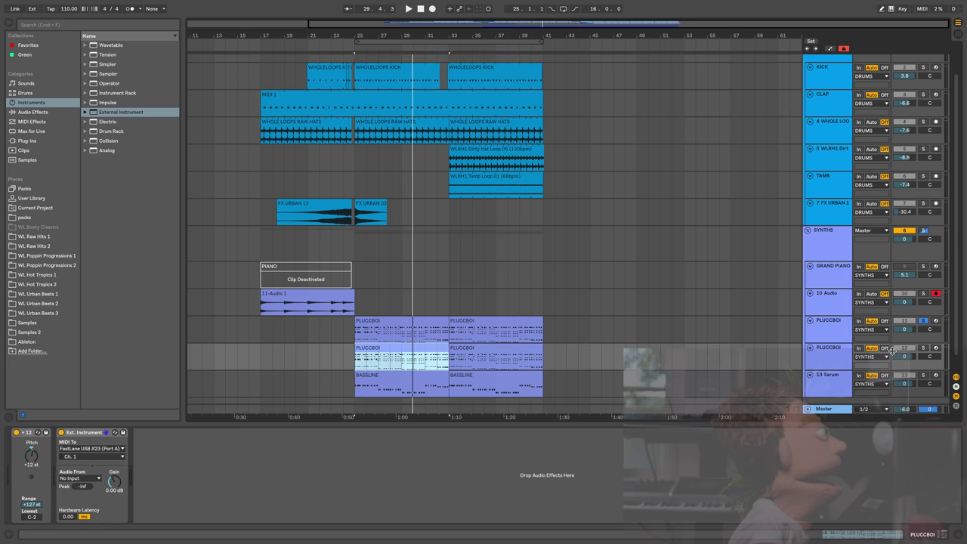
key(space)
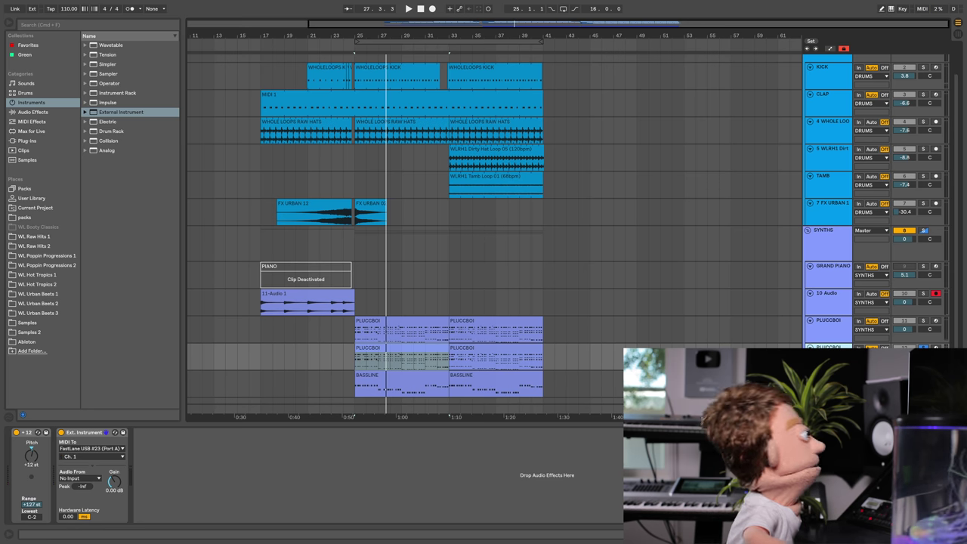
key(Delete)
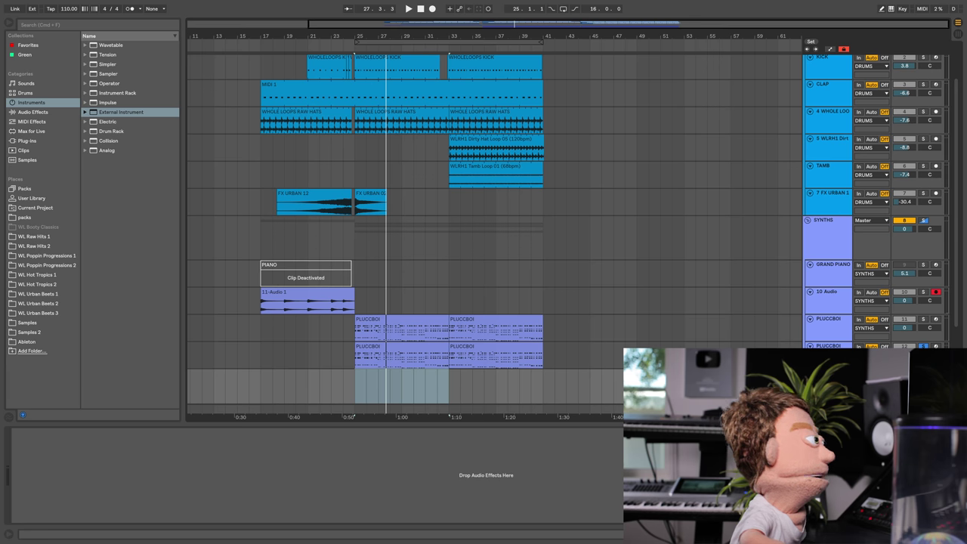
click(352, 376)
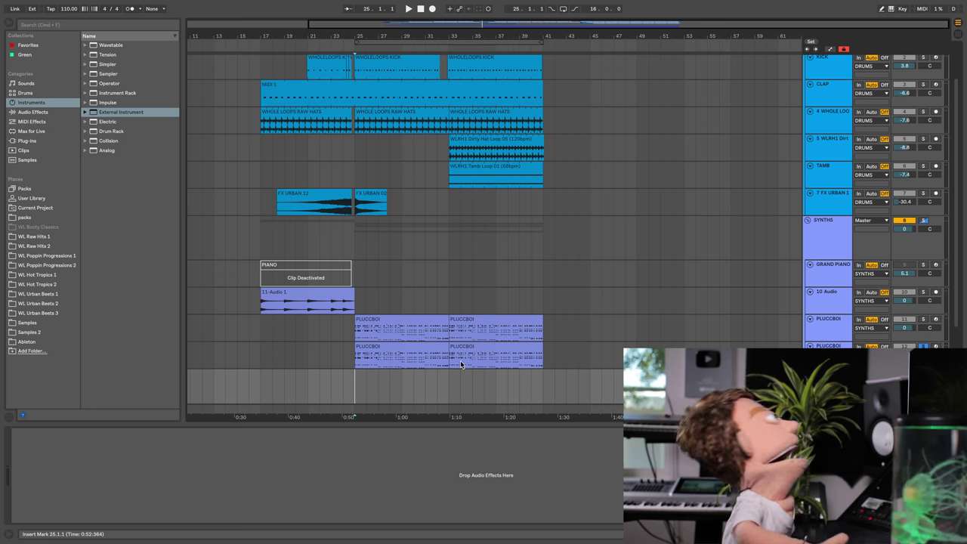
Step: Duplicate the 14 Serum bassline track as an External Instrument sending MIDI to Slim Phatty
scroll(755, 317, down, 3)
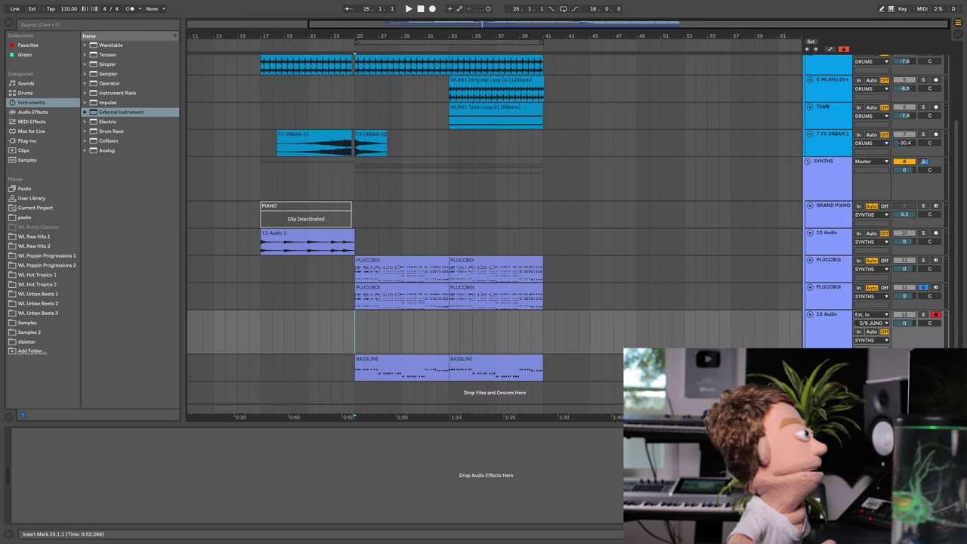
click(787, 360)
key(ctrl+d)
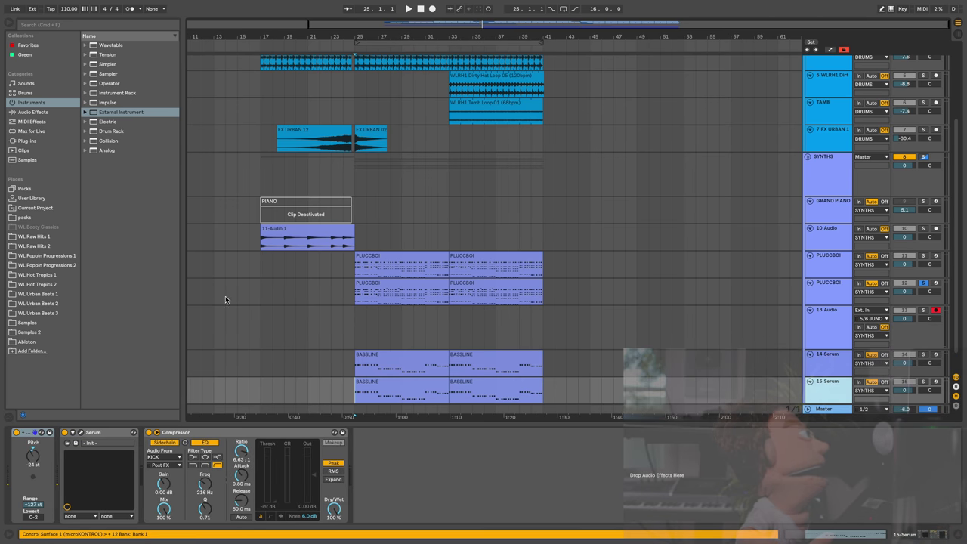
drag(104, 114, 381, 397)
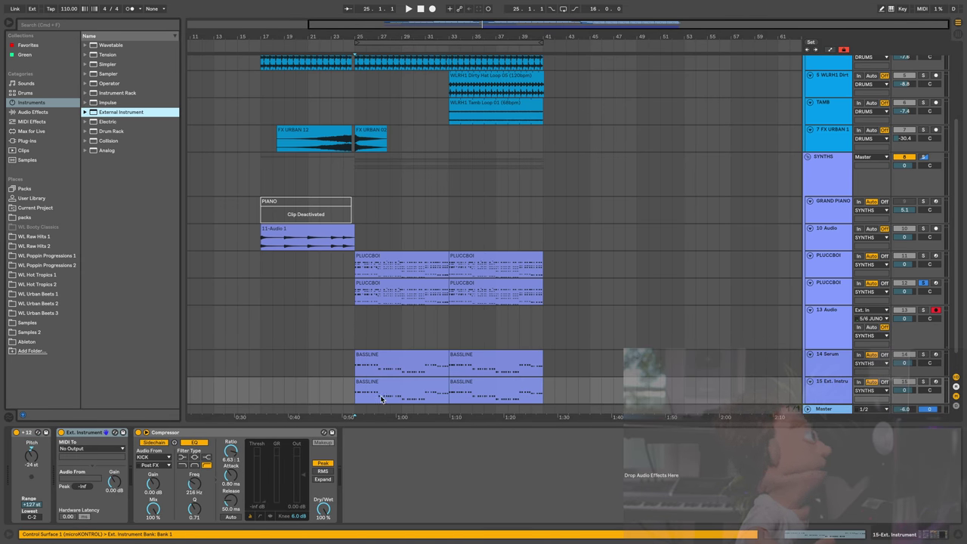
click(91, 448)
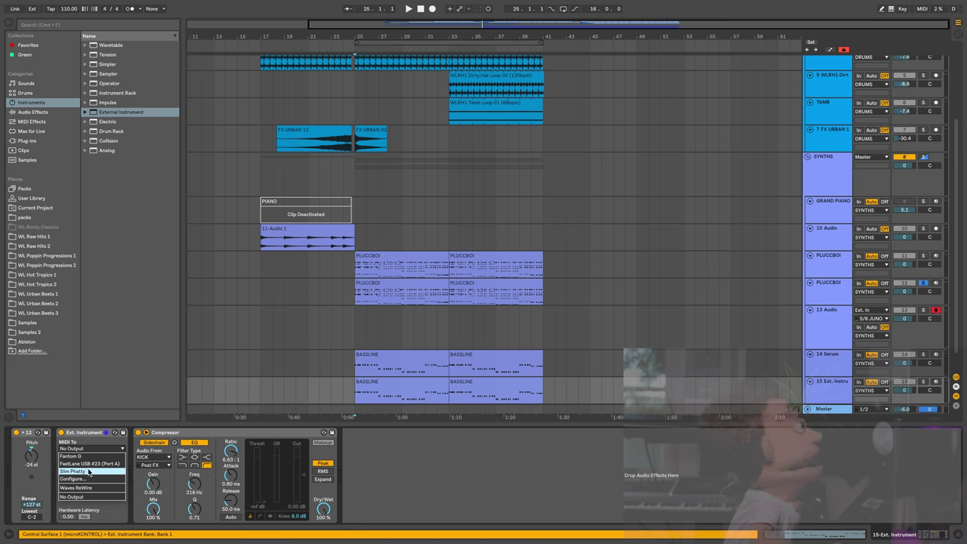
click(88, 471)
Step: Insert audio track 16 with input 2 MOOG and set the start point at bar 24
scroll(299, 277, down, 1)
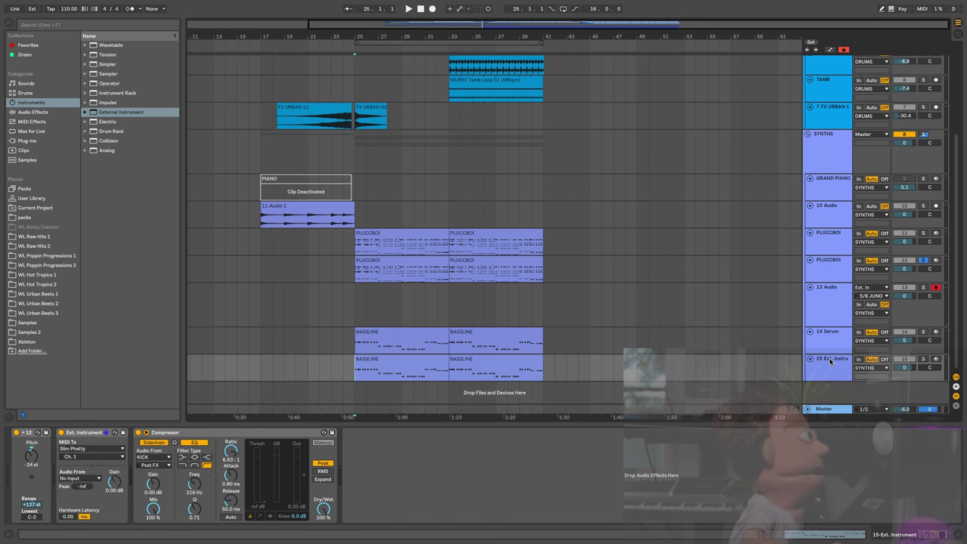
key(ctrl+t)
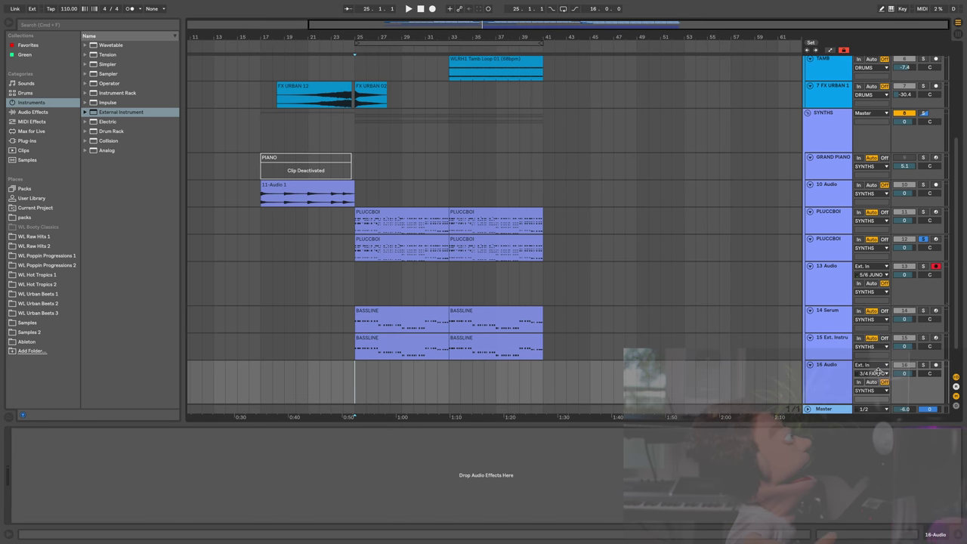
click(872, 373)
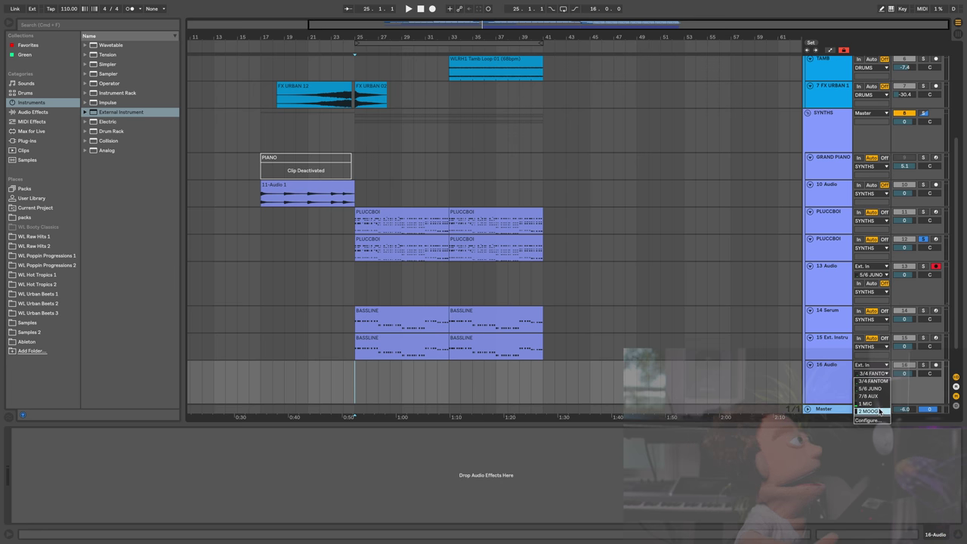
click(869, 411)
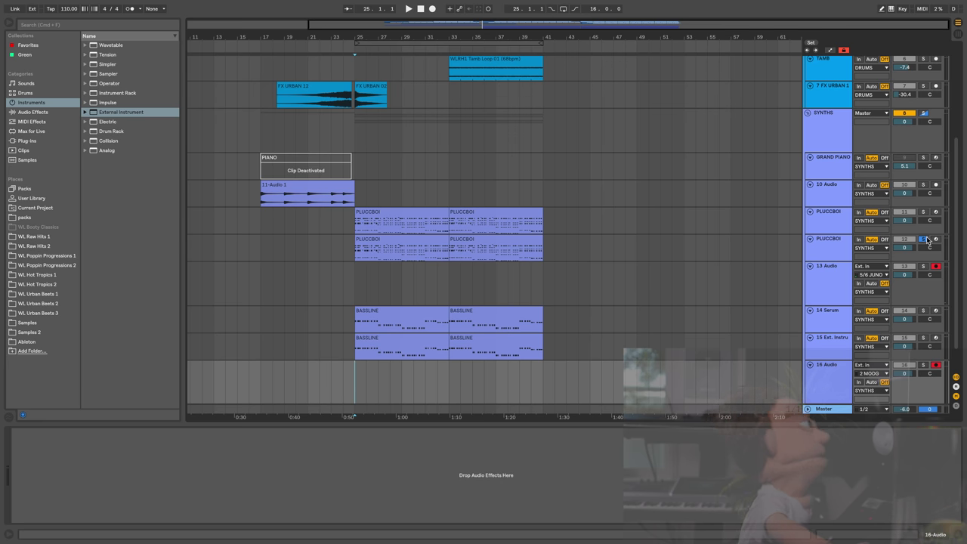
click(342, 372)
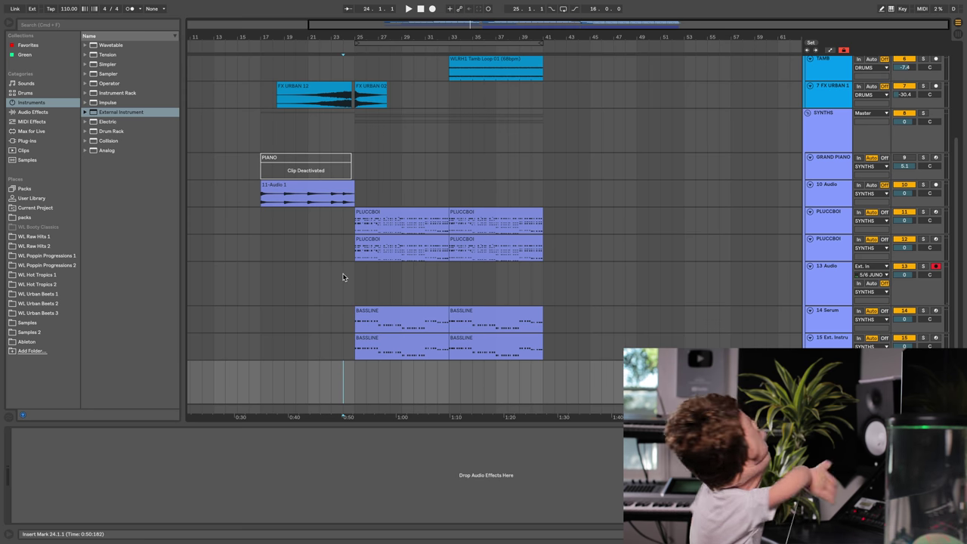
Step: Record the armed Juno and Moog audio tracks into the arrangement from bar 24 with F9
key(F9)
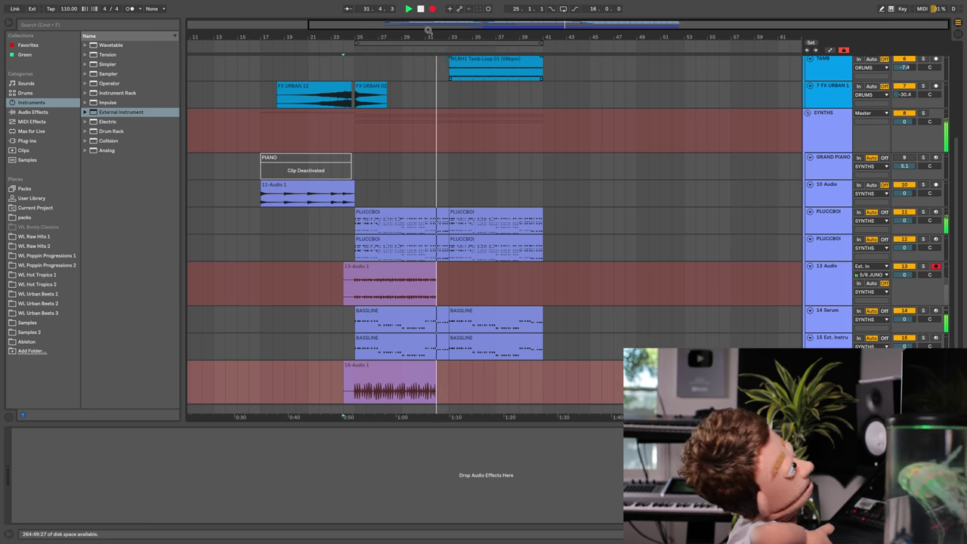
Step: Stop recording and zoom in to inspect where the 13-Audio 1 and 16-Audio 1 clips start
drag(423, 27, 422, 31)
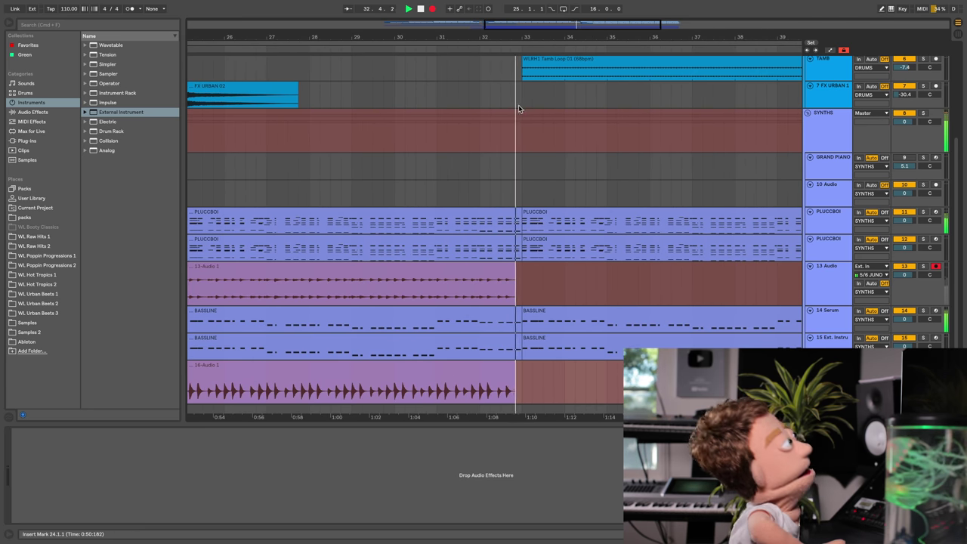
key(space)
scroll(523, 360, left, 3)
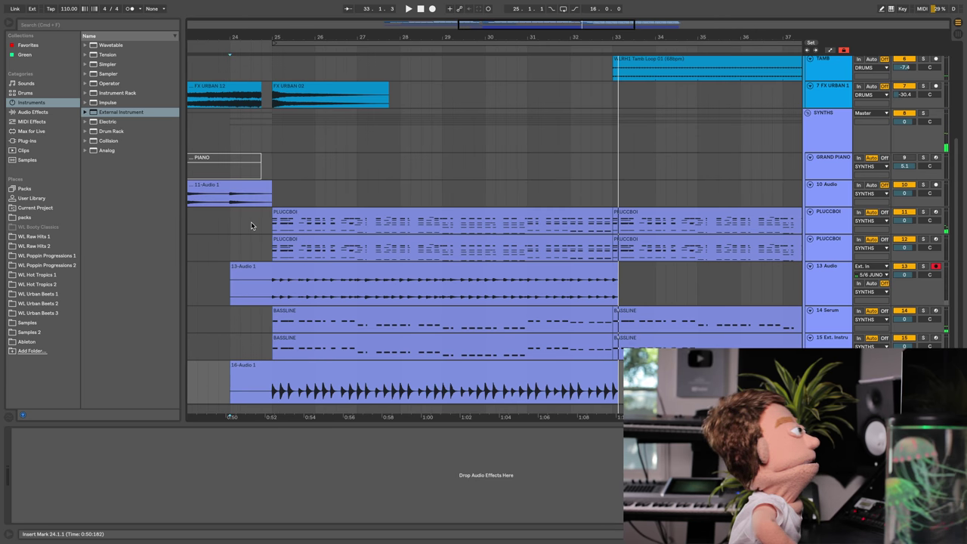
drag(273, 32, 274, 41)
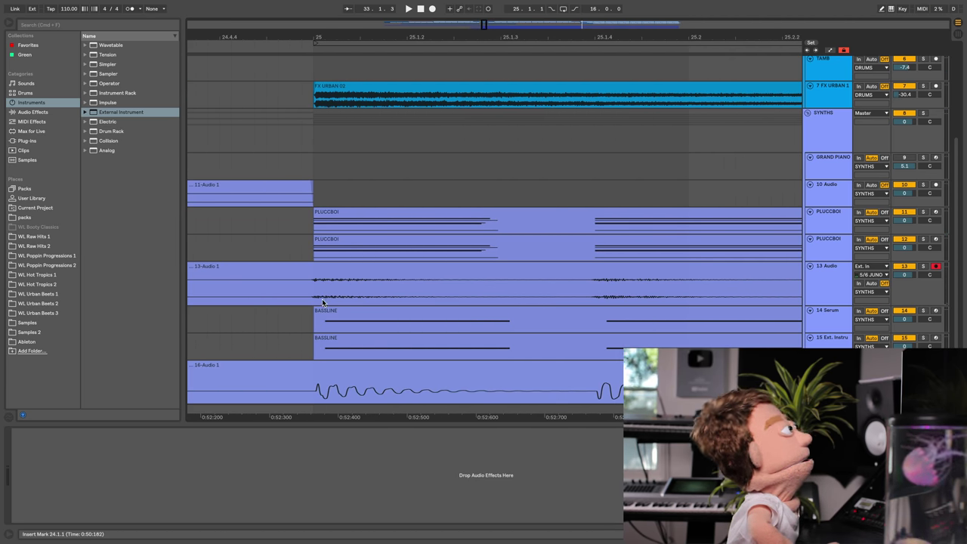
click(316, 266)
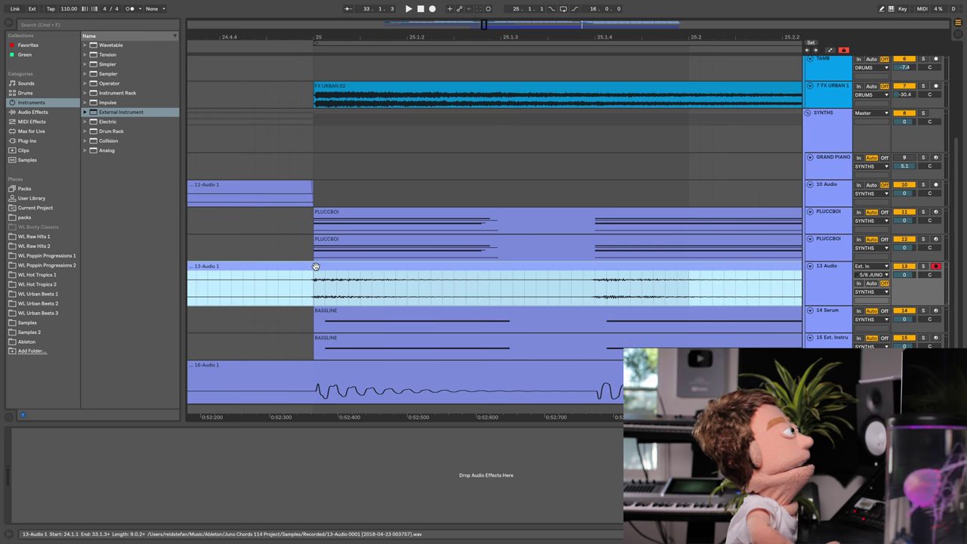
scroll(316, 266, left, 10)
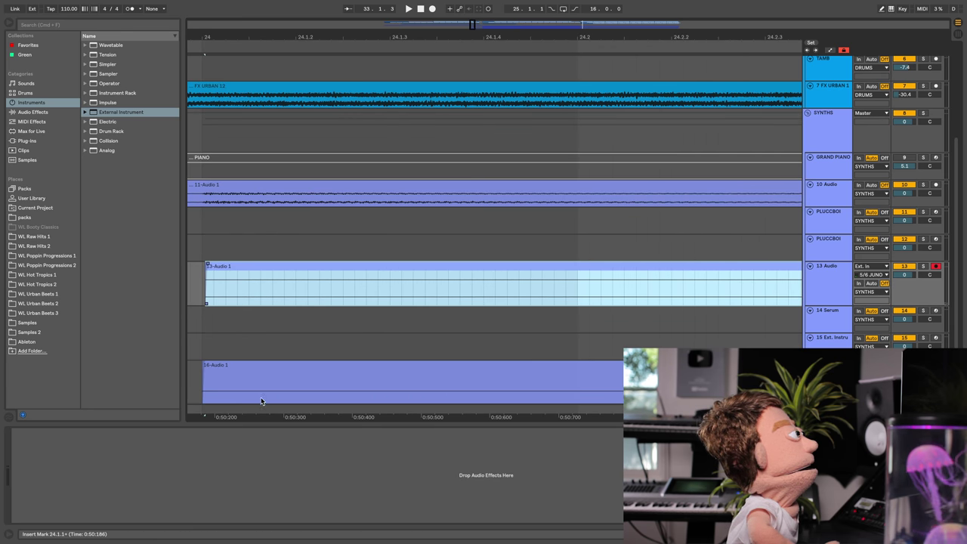
click(255, 364)
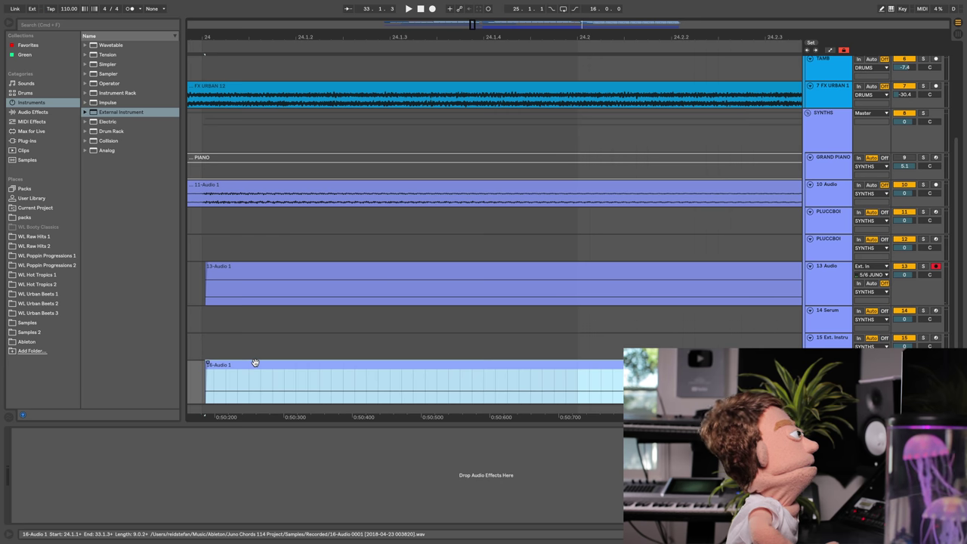
key(x)
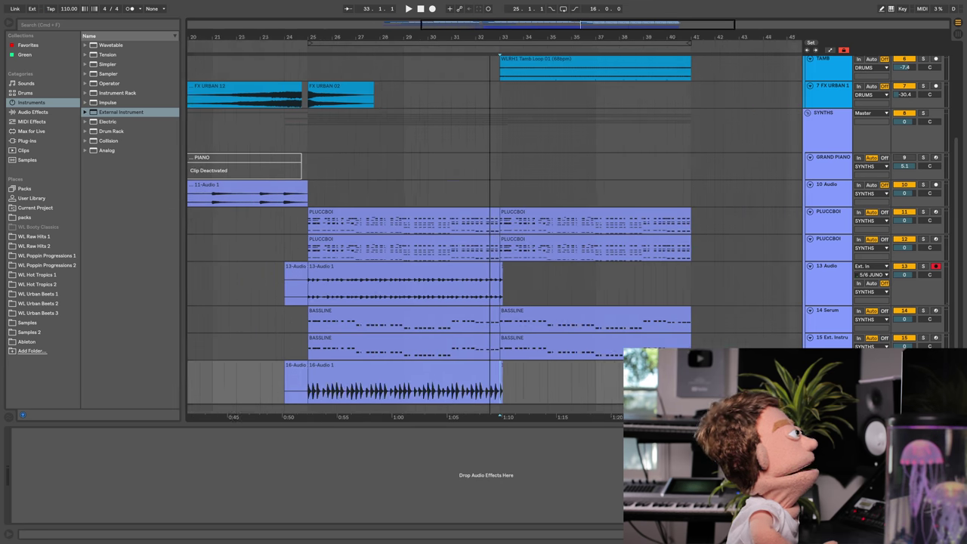
Step: Select the bars just before the 16-Audio 1 and 13-Audio 1 clips
drag(541, 275, 504, 382)
drag(314, 374, 358, 374)
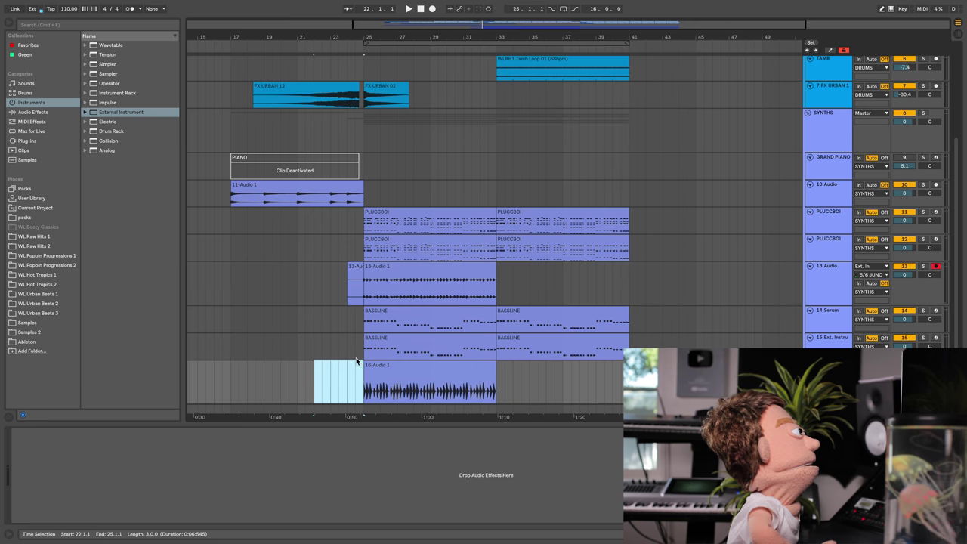
drag(322, 291, 360, 289)
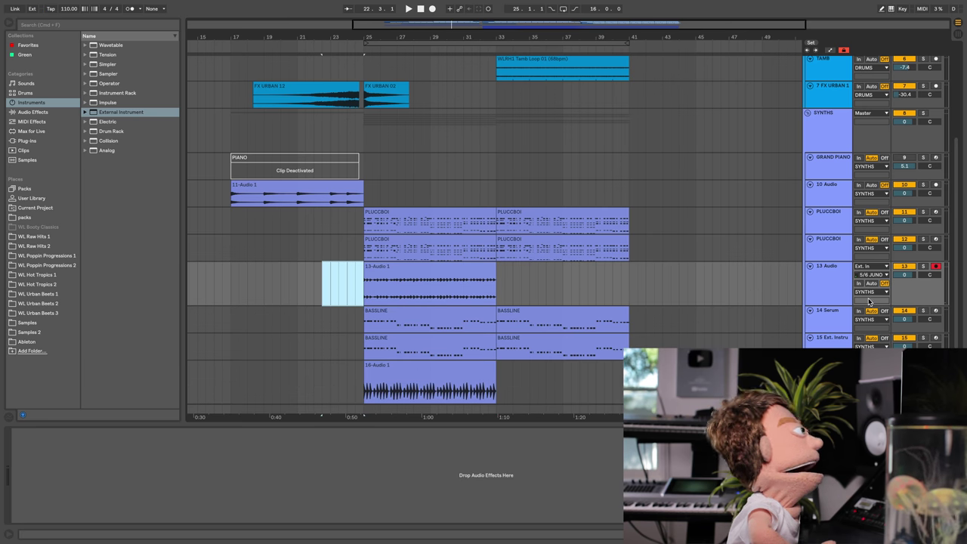
Step: Delete the external-instrument BASSLINE track and the duplicate PLUCCBOI track
click(839, 345)
key(Delete)
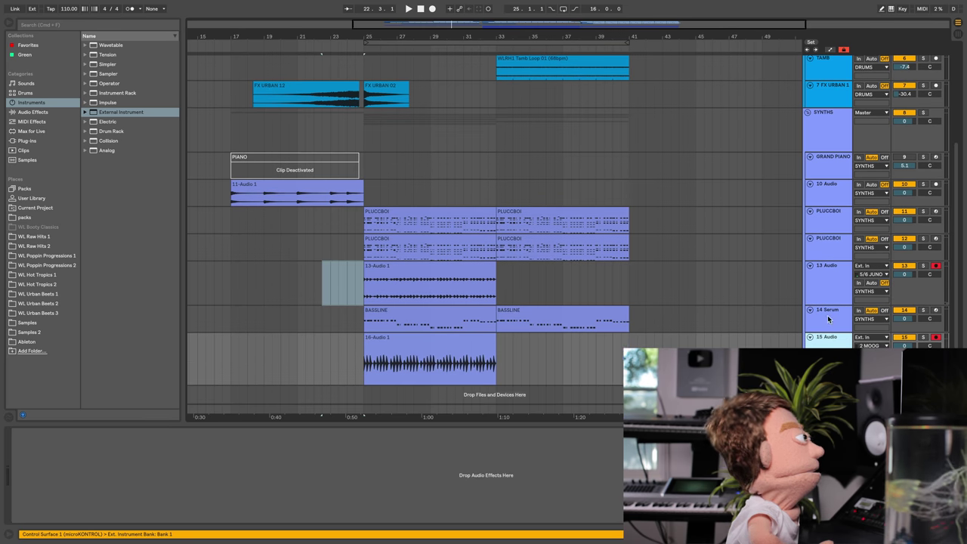
click(830, 243)
key(Delete)
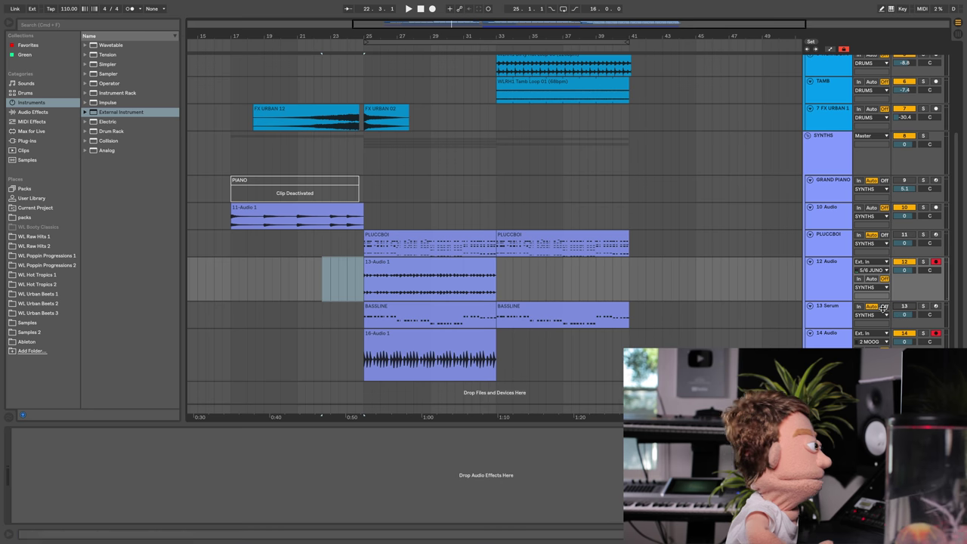
Step: While playing from bar 25, raise the 13-Audio 1 clip gain to 9.44 dB and 16-Audio 1 to 5.56 dB
click(423, 340)
key(space)
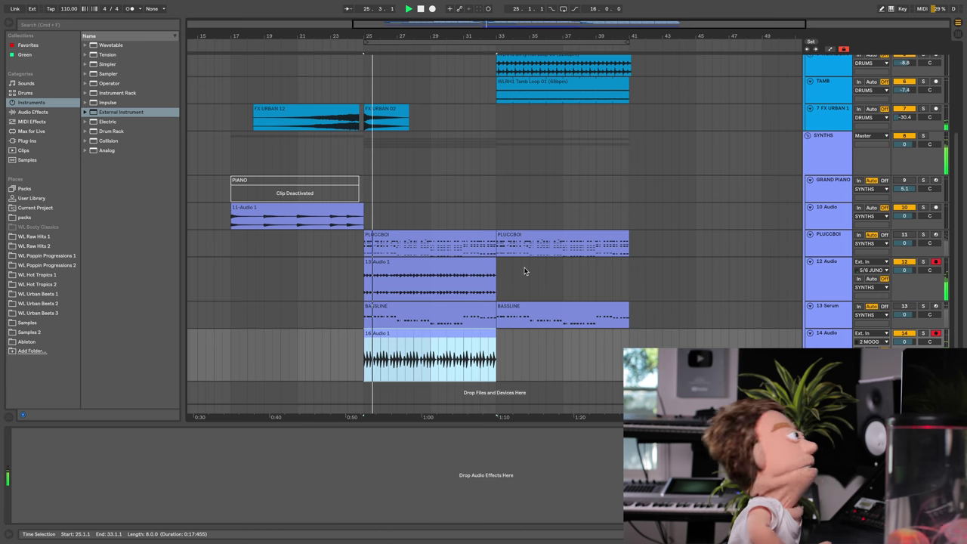
double_click(427, 354)
mouse_move(83, 256)
mouse_down()
mouse_move(83, 227)
mouse_move(83, 240)
mouse_up()
scroll(604, 128, down, 3)
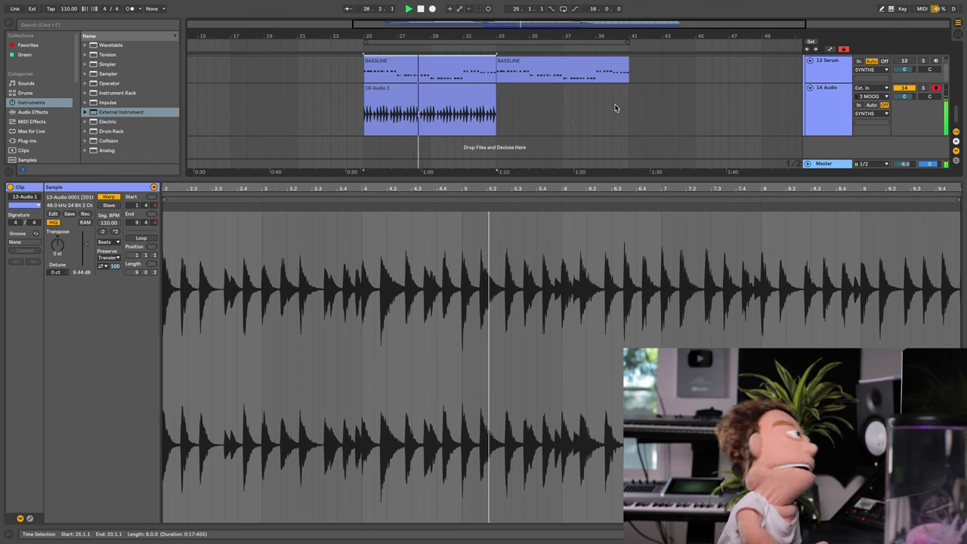
click(430, 91)
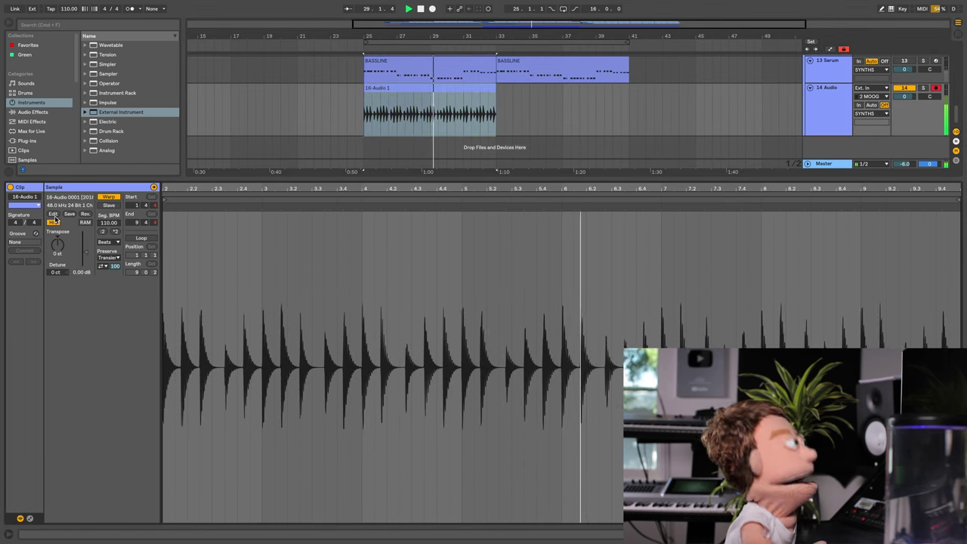
drag(83, 255, 83, 245)
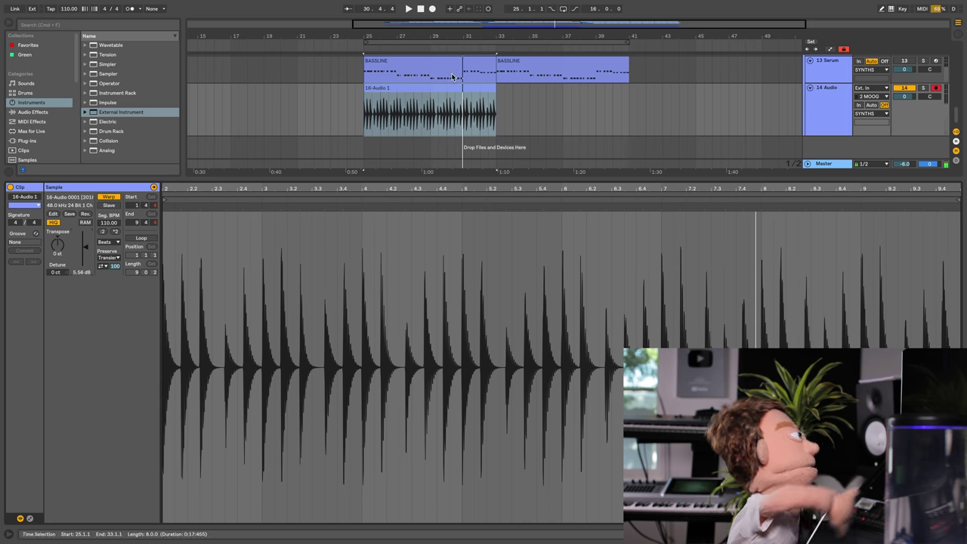
Step: Hide the clip details and replay the arrangement from bar 25 to hear the boosted clips
key(space)
scroll(461, 102, up, 3)
scroll(460, 102, down, 5)
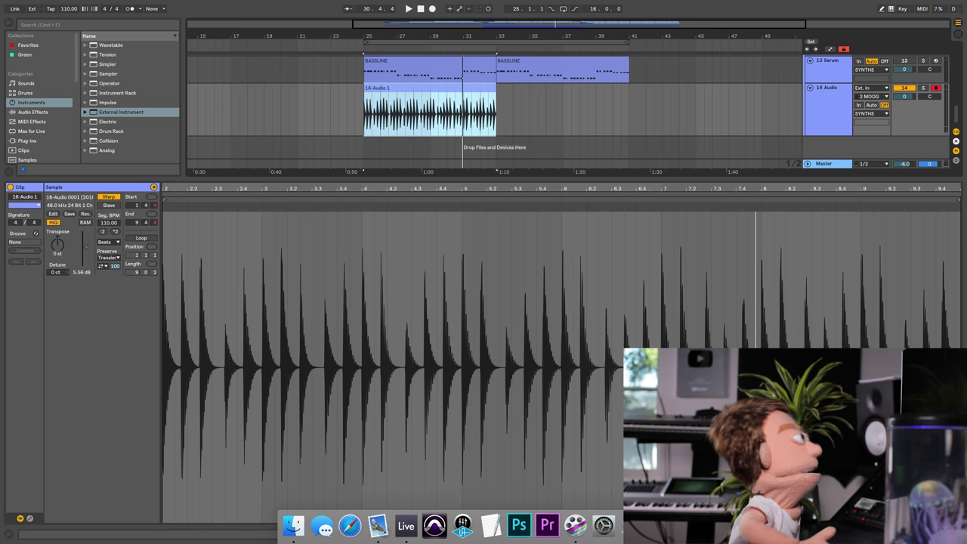
key(super+alt+l)
click(420, 366)
key(space)
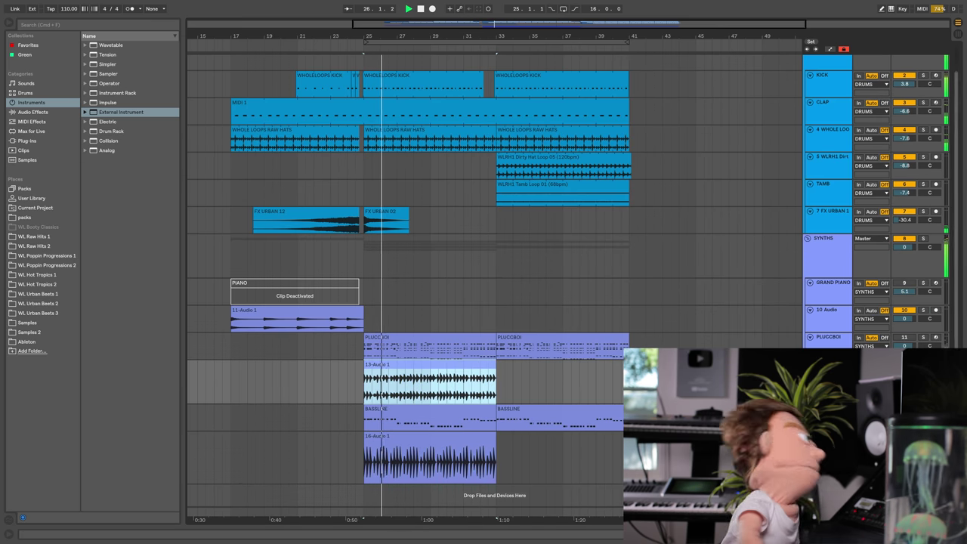
click(654, 345)
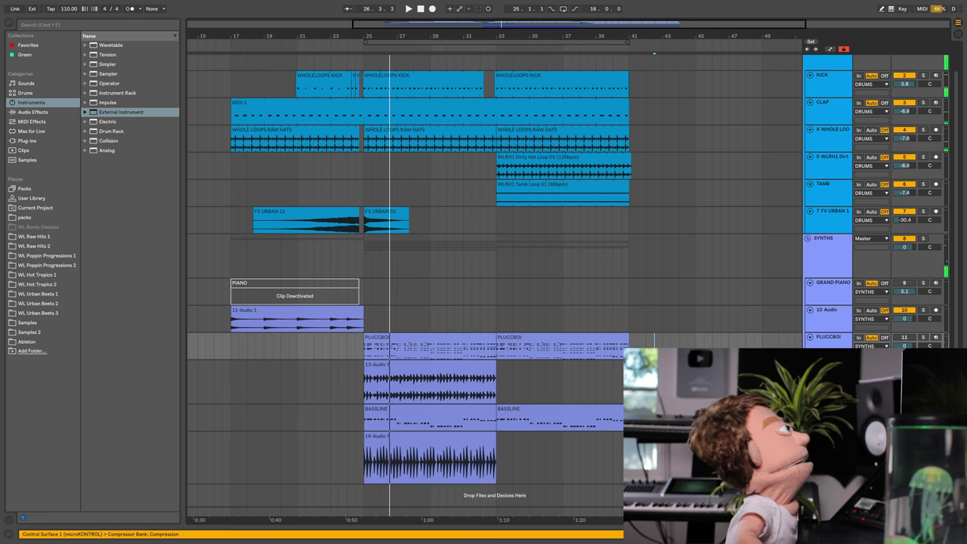
Step: Inspect the KICK-sidechained compressors on the 13-Audio 1 and 16-Audio 1 tracks
key(shift+Tab)
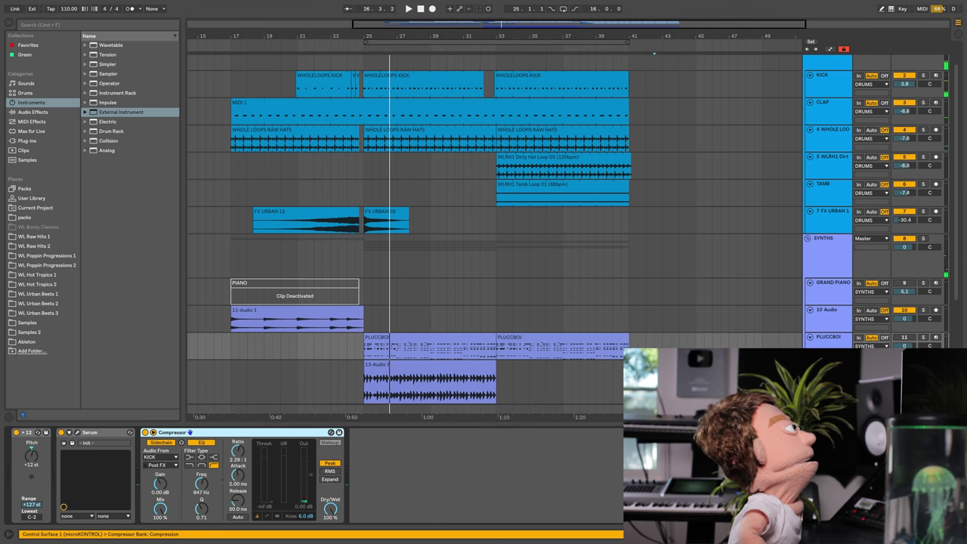
click(347, 364)
scroll(371, 321, down, 3)
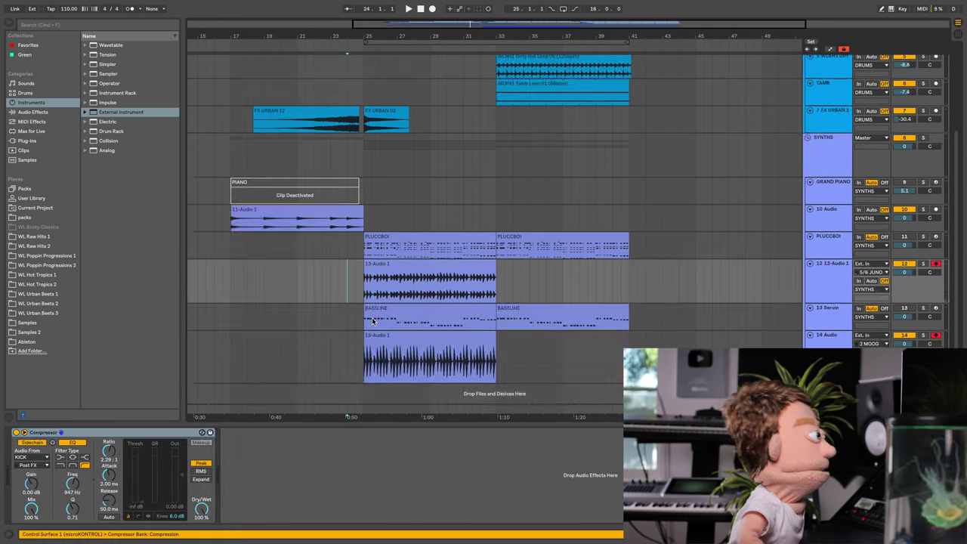
click(383, 342)
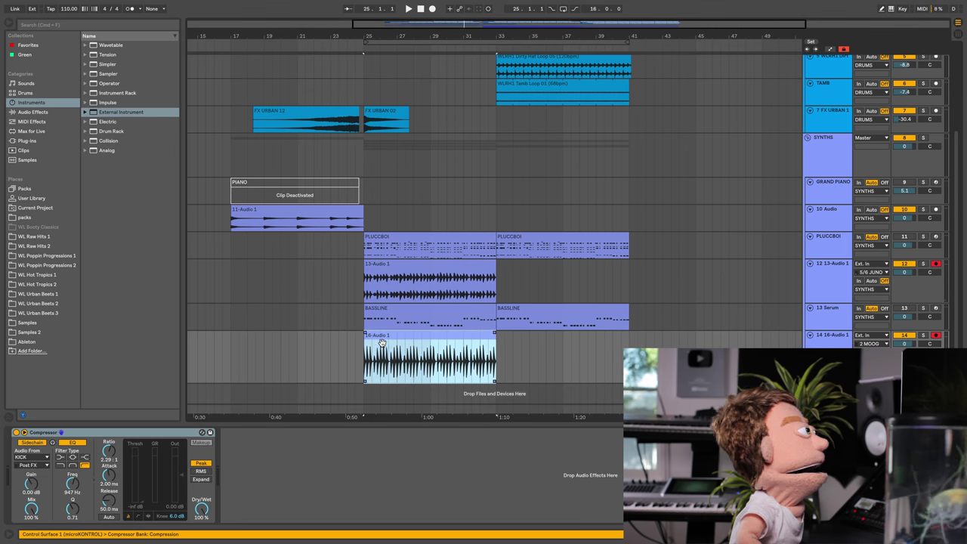
Step: Play the arrangement and switch the bass back on via the 13 Serum track
key(space)
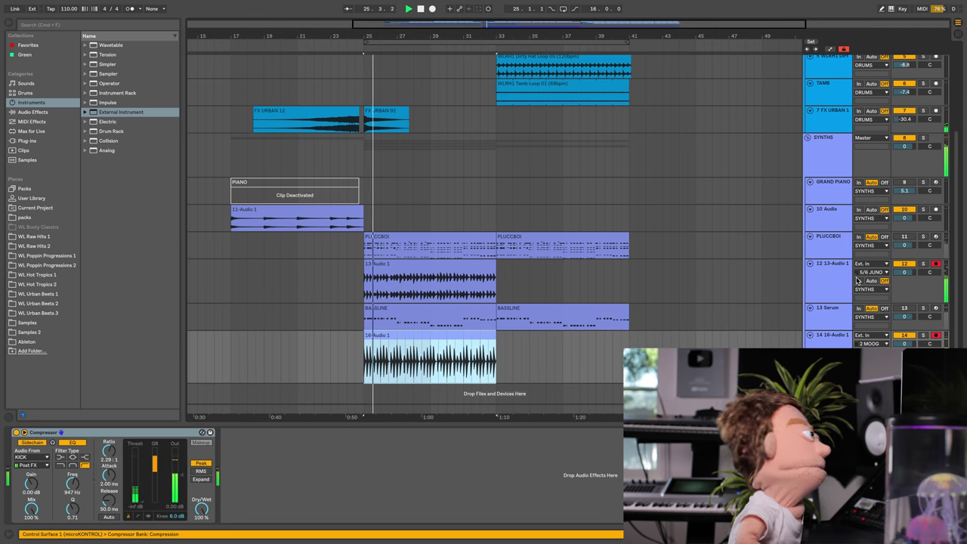
click(903, 308)
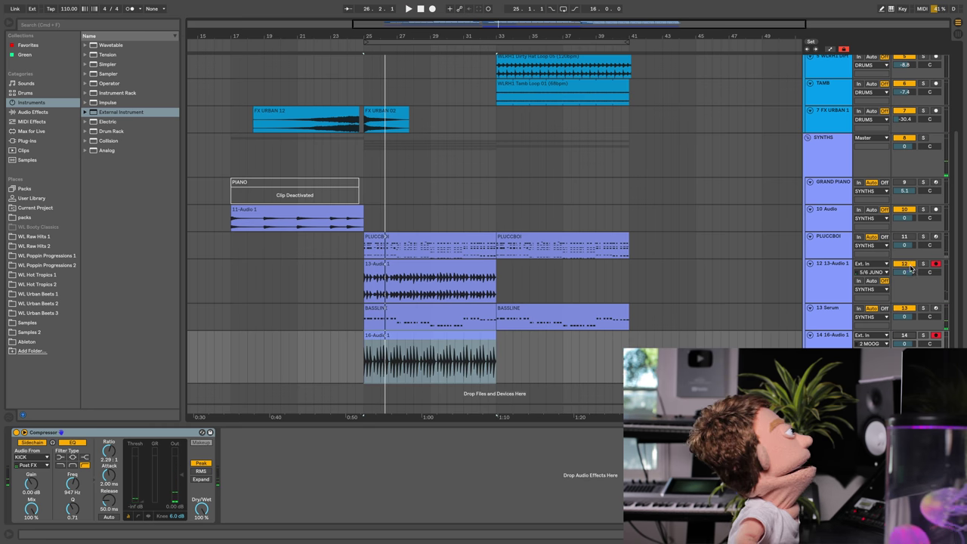
click(909, 230)
Step: Re-enable PLUCCBOI, replay from bar 25, enlarge the 10 Audio lane and shrink 16-Audio 1
click(904, 244)
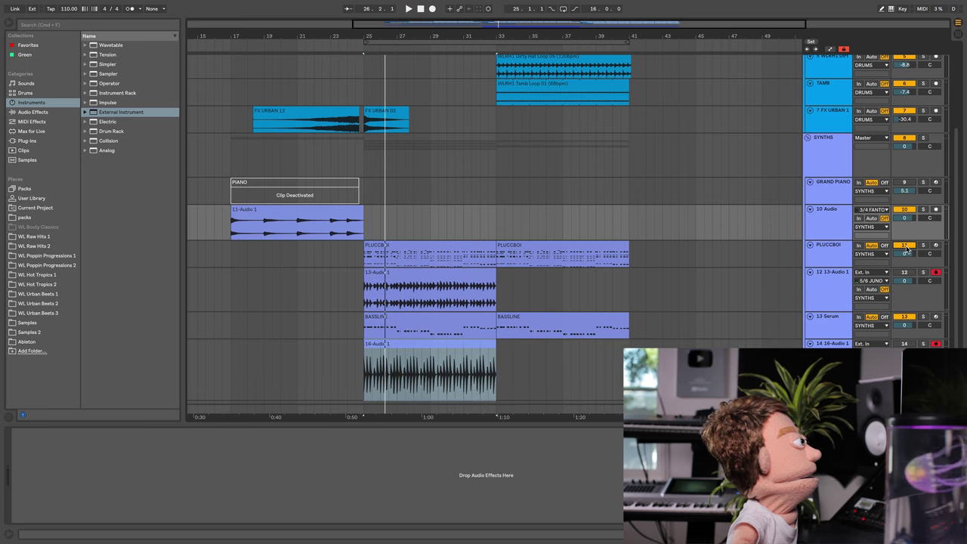
key(space)
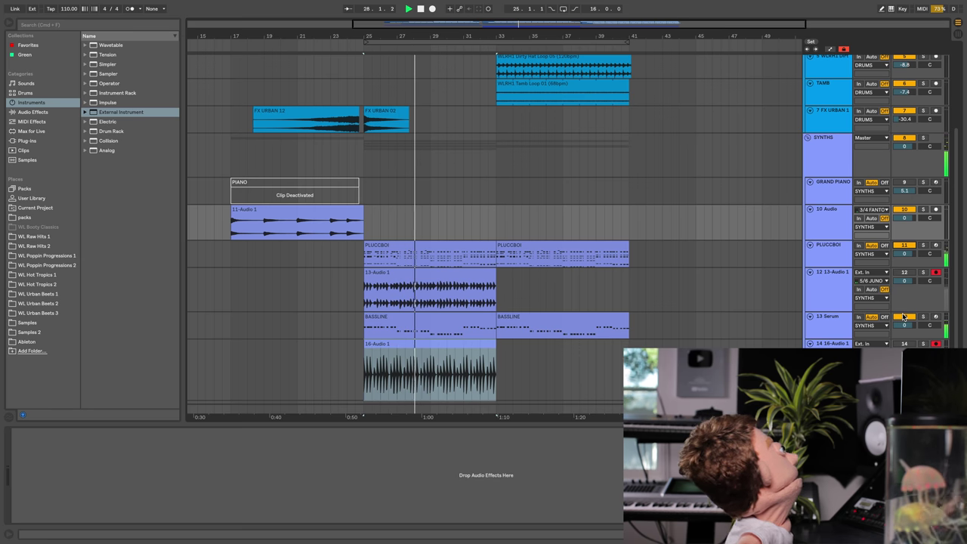
drag(912, 244, 906, 254)
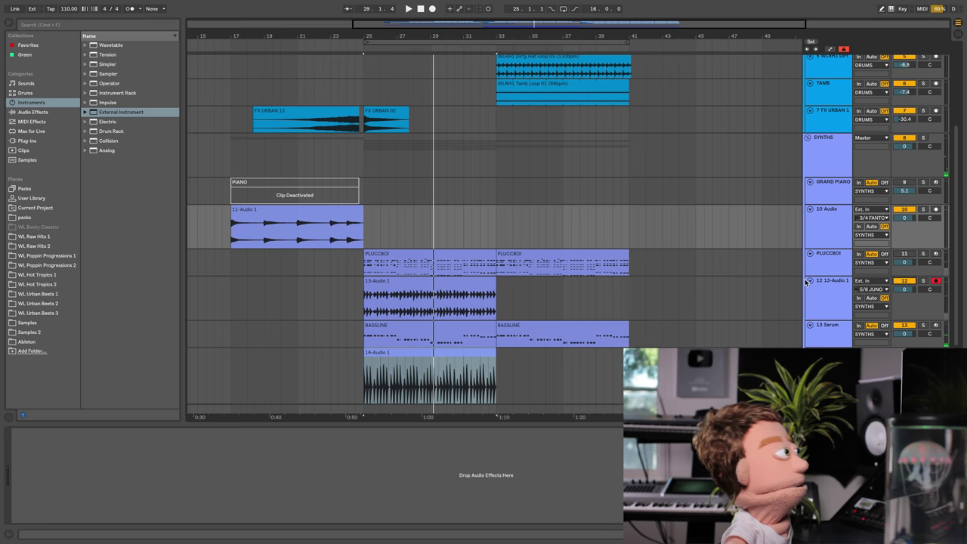
scroll(736, 330, down, 2)
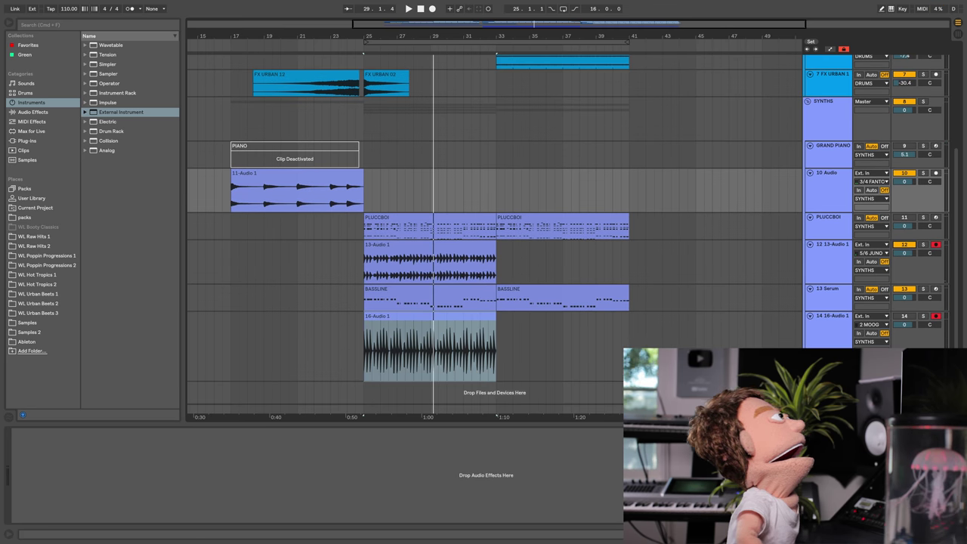
drag(828, 382, 828, 334)
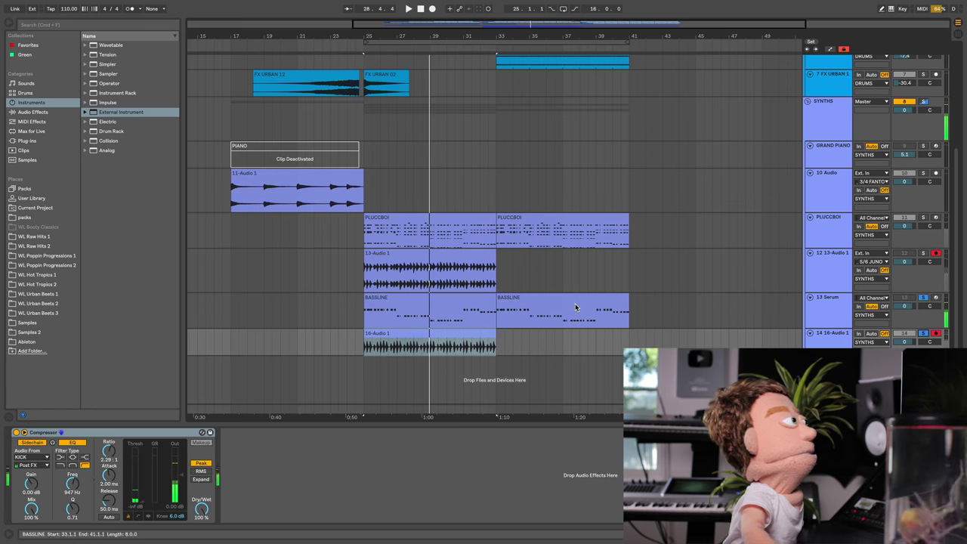
key(super+comma)
click(518, 241)
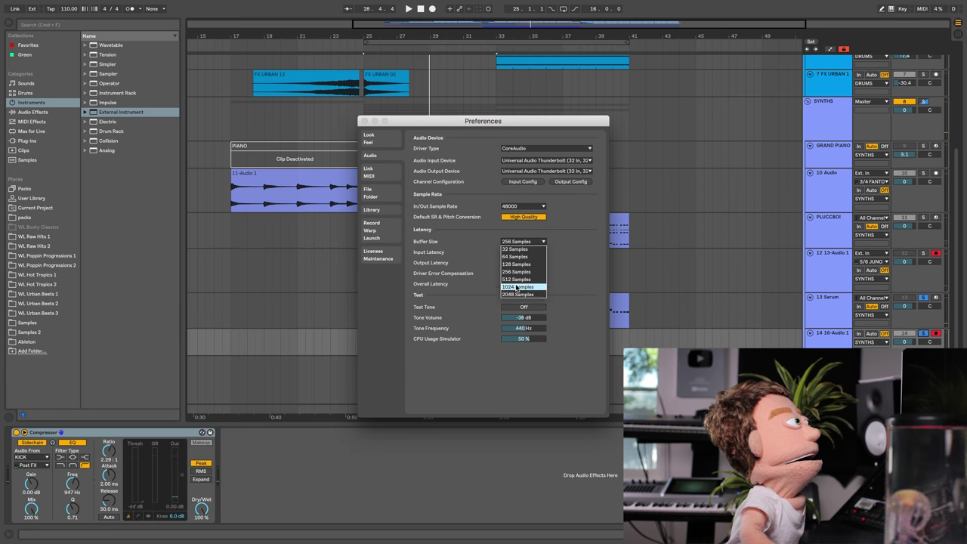
key(Return)
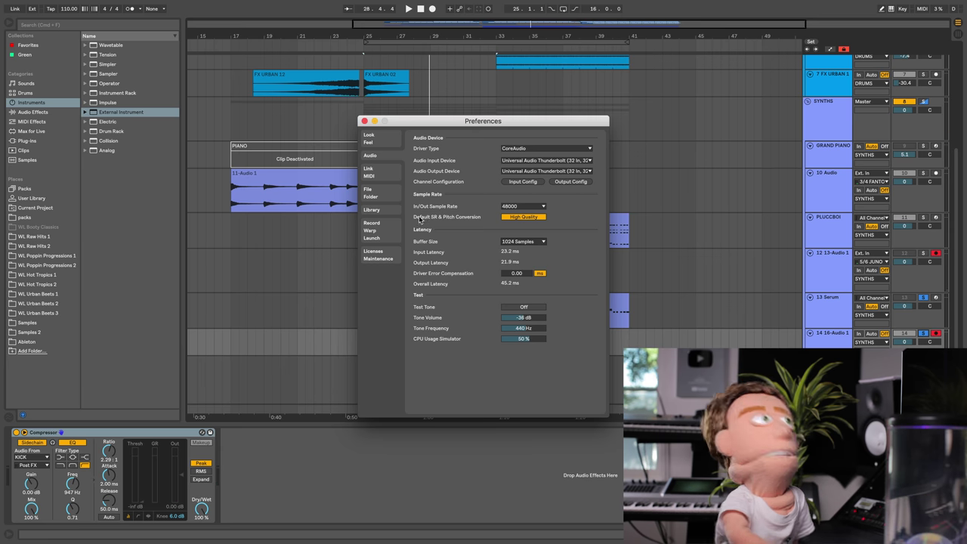
click(364, 121)
click(362, 342)
key(space)
click(922, 333)
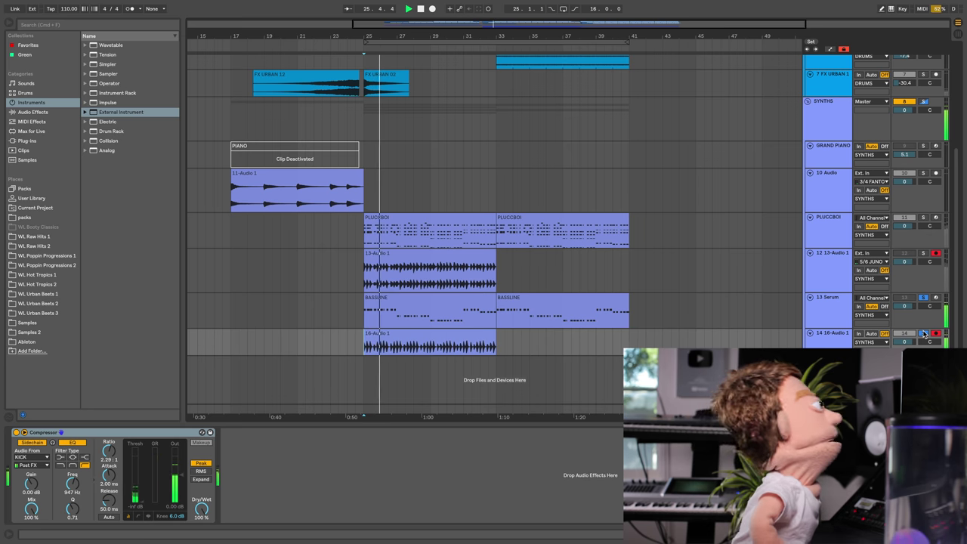
click(923, 297)
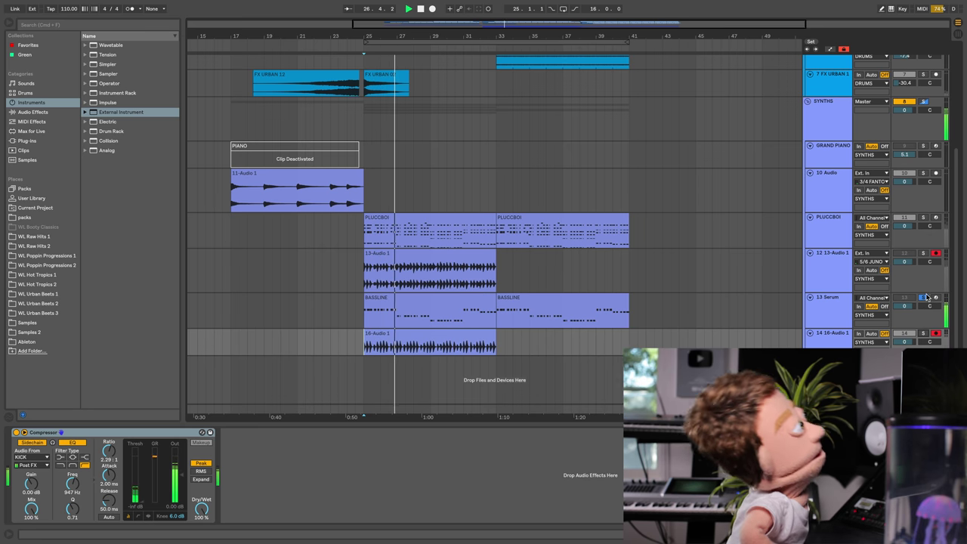
click(924, 296)
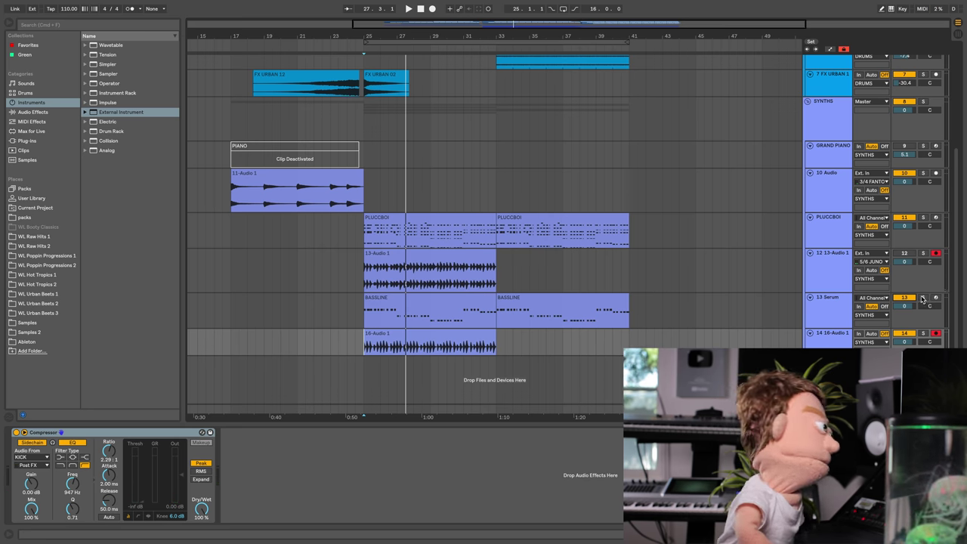
key(space)
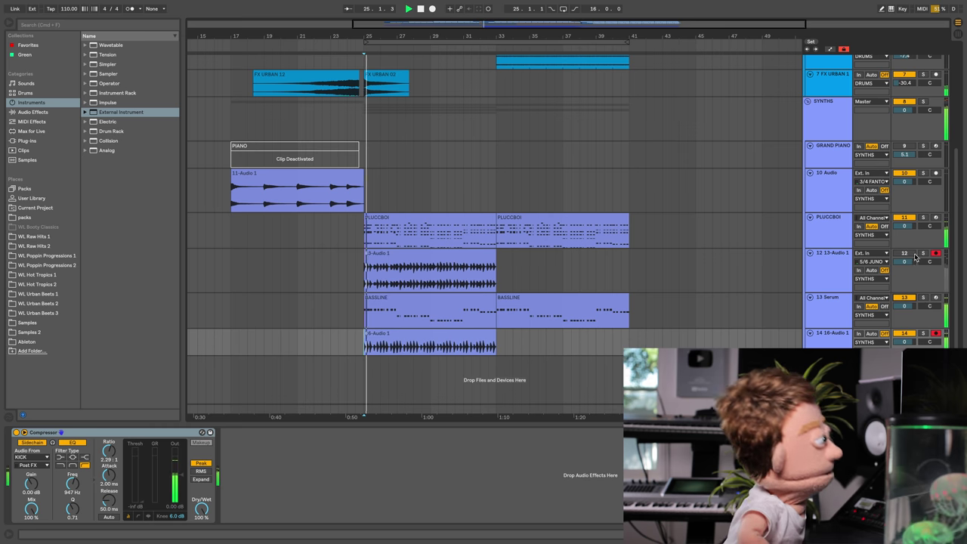
click(902, 218)
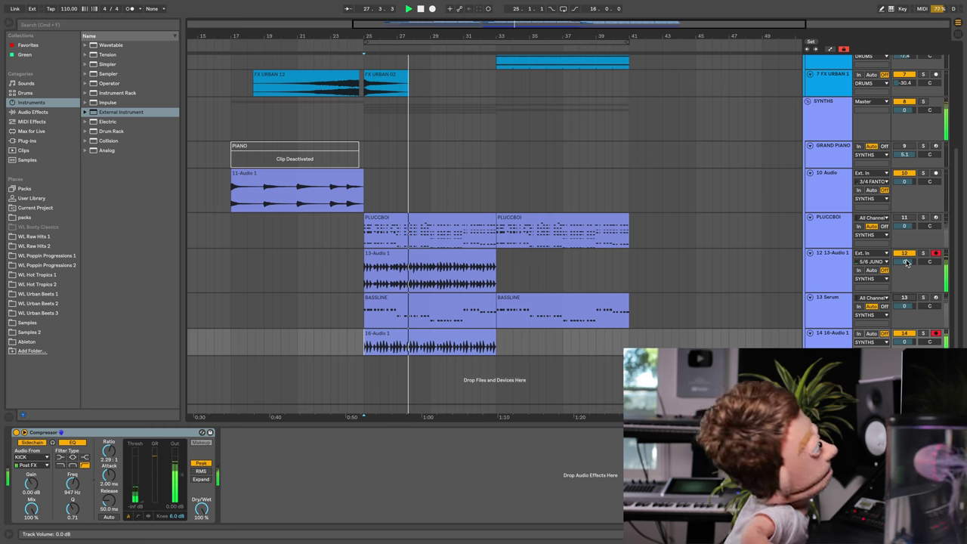
click(905, 218)
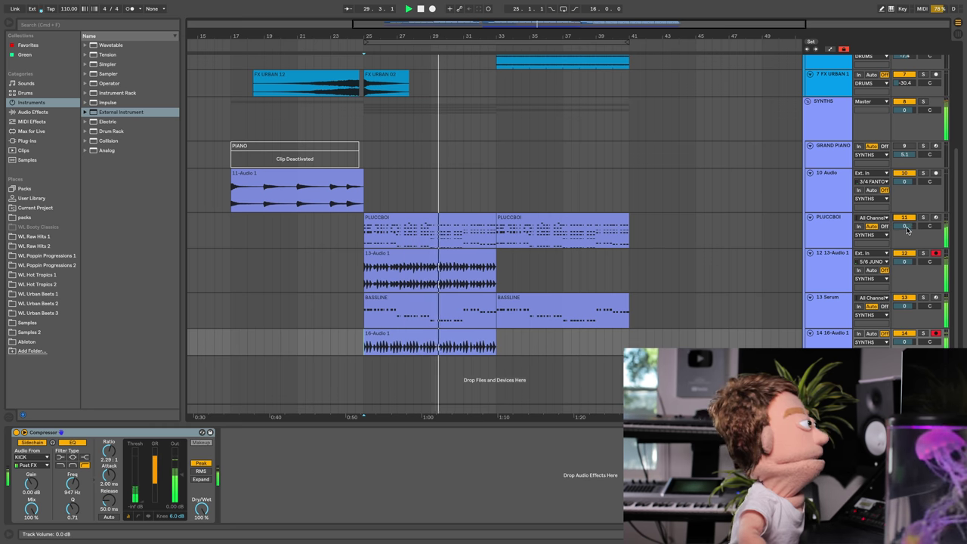
key(space)
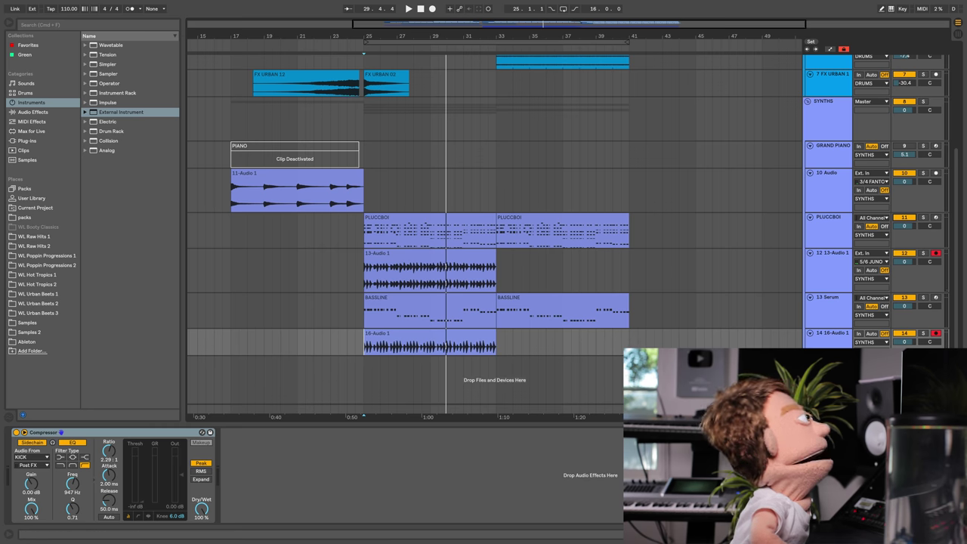
Step: Make the 16-Audio 1 lane taller and duplicate the PLUCCBOI track
drag(423, 354, 423, 364)
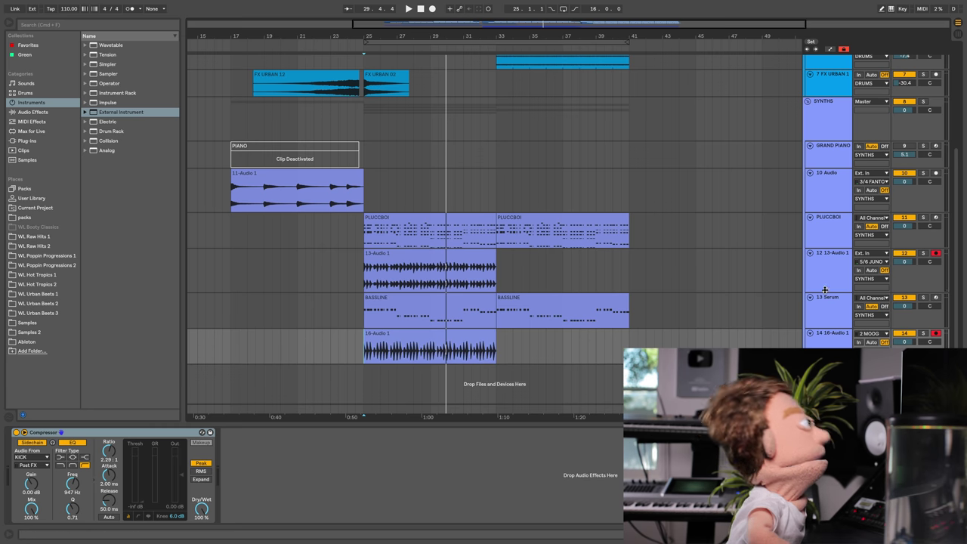
click(836, 231)
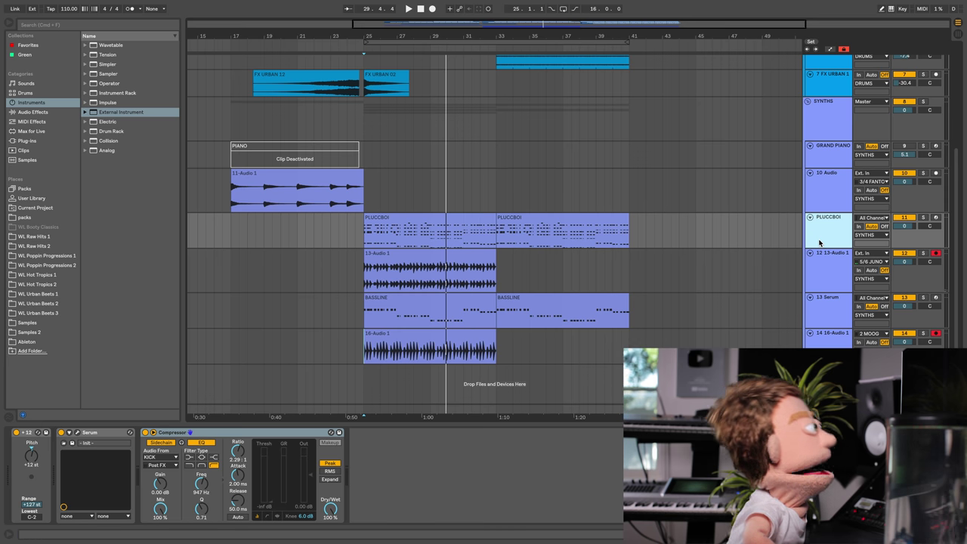
key(ctrl+d)
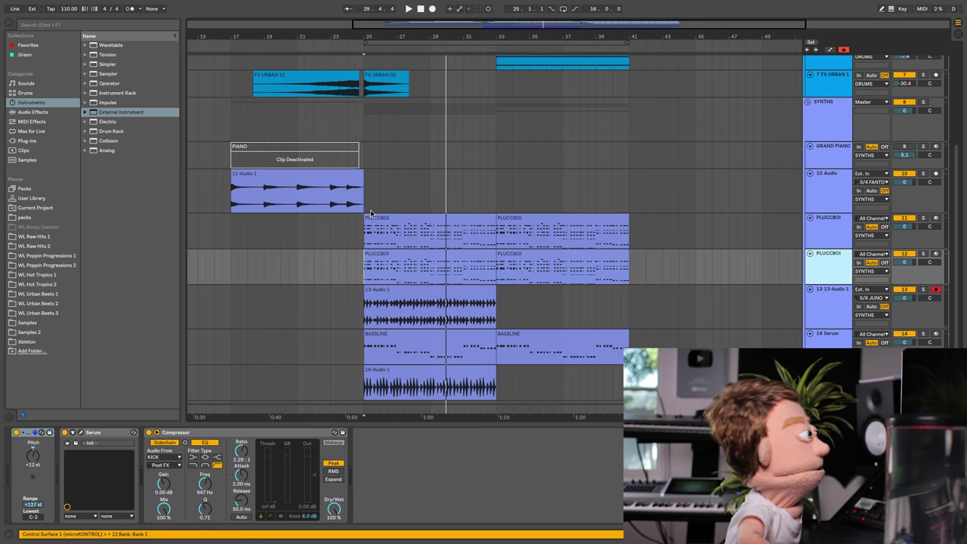
Step: Replace Serum with External Instrument, drop the Compressor, send MIDI to FastLane USB #23 (Port A), and arm
double_click(131, 113)
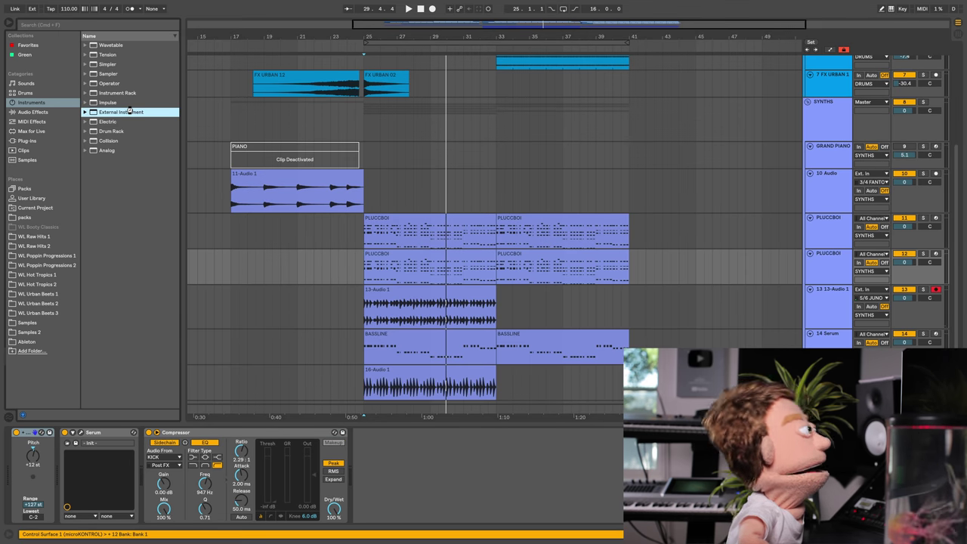
click(186, 432)
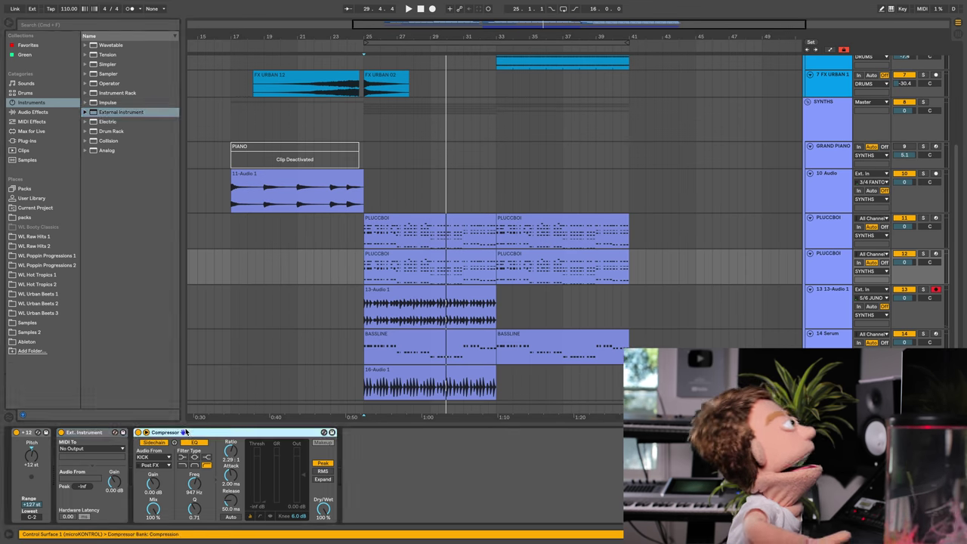
key(Delete)
click(81, 449)
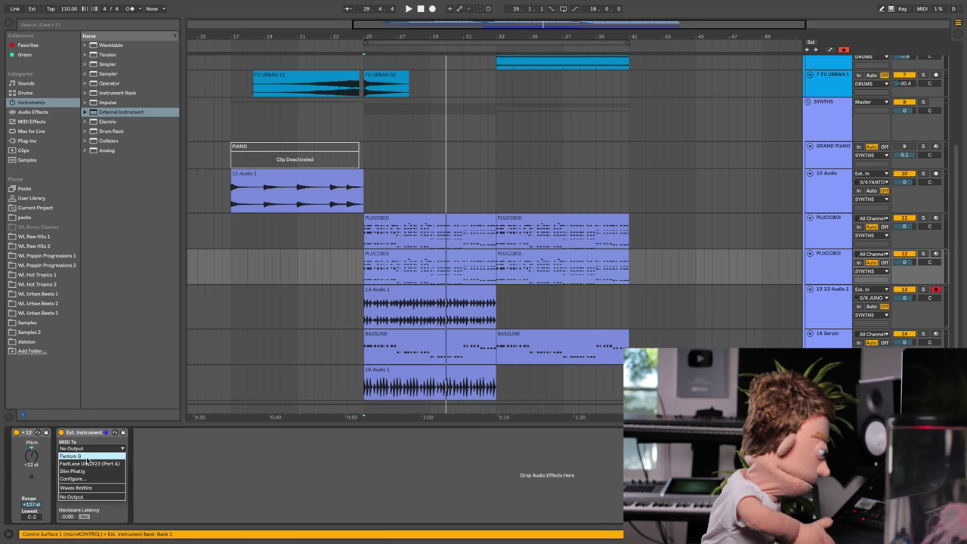
click(90, 463)
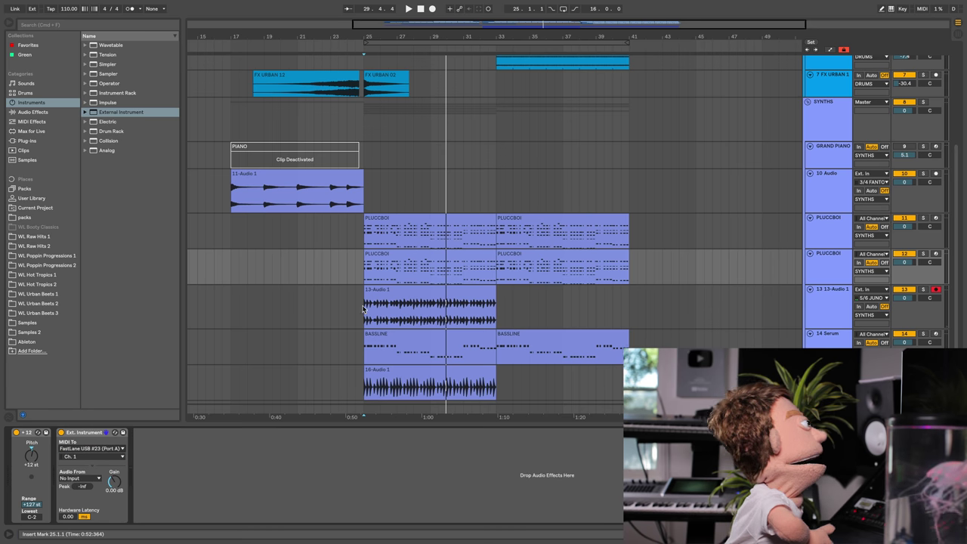
click(935, 254)
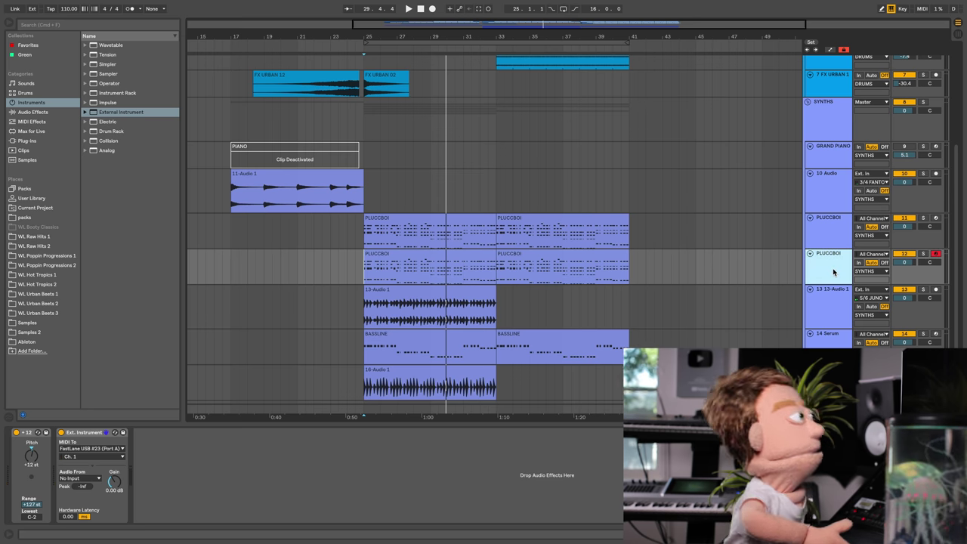
Step: Delete the duplicate PLUCCBOI track, shorten the 13-Audio 1 lane, and set the Juno track to 2.0 dB
key(Delete)
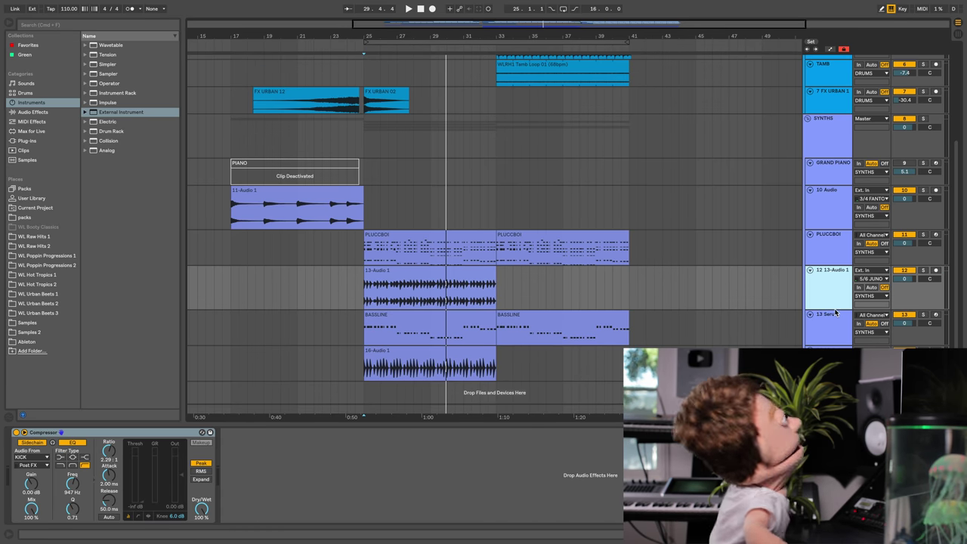
drag(833, 307, 835, 302)
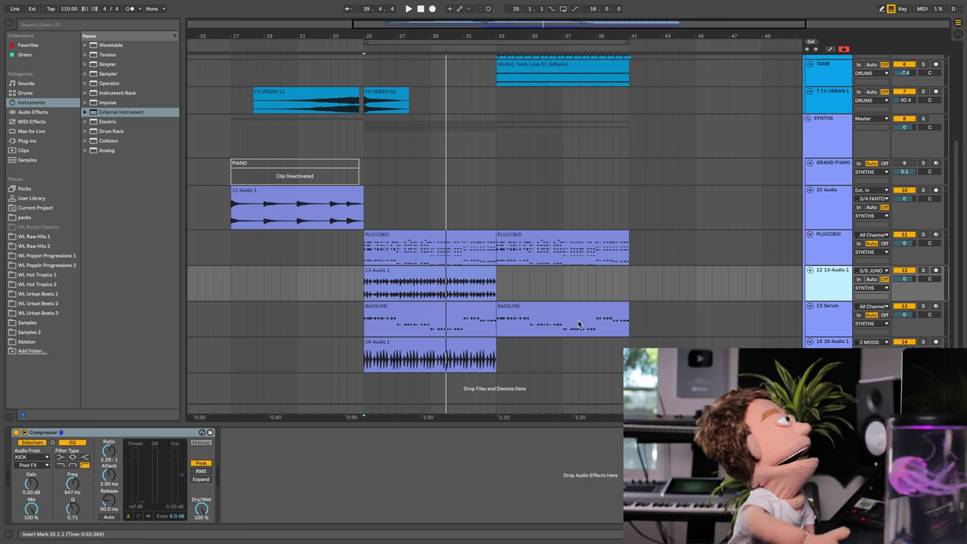
click(277, 190)
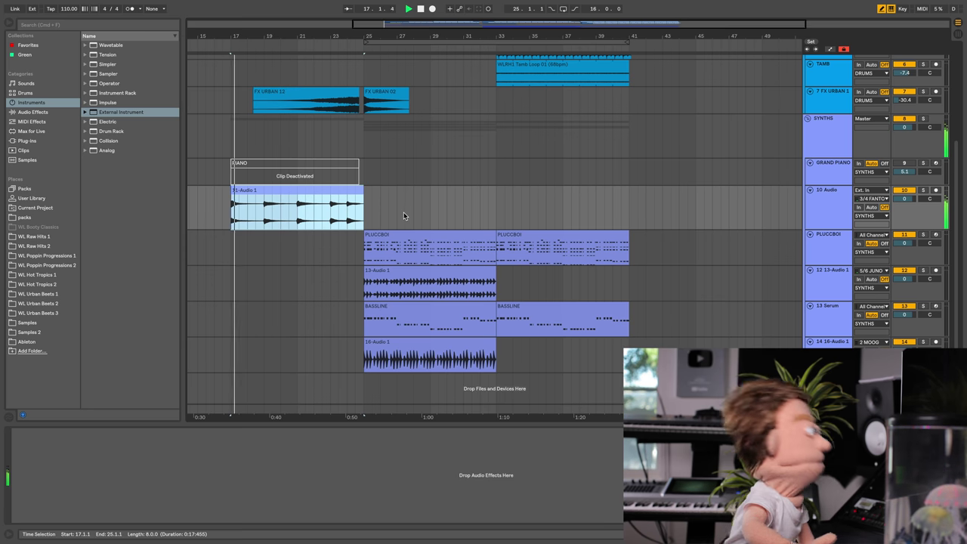
click(404, 245)
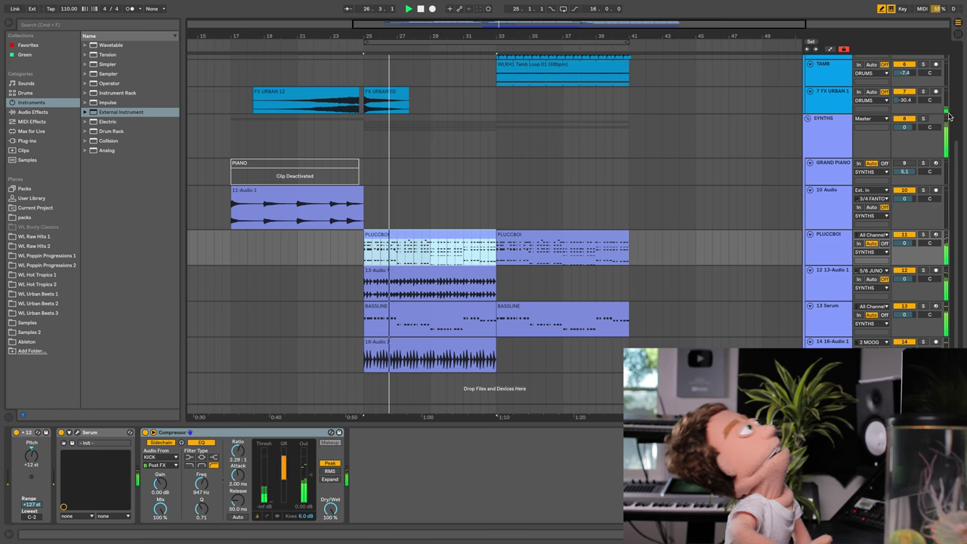
drag(904, 127, 903, 128)
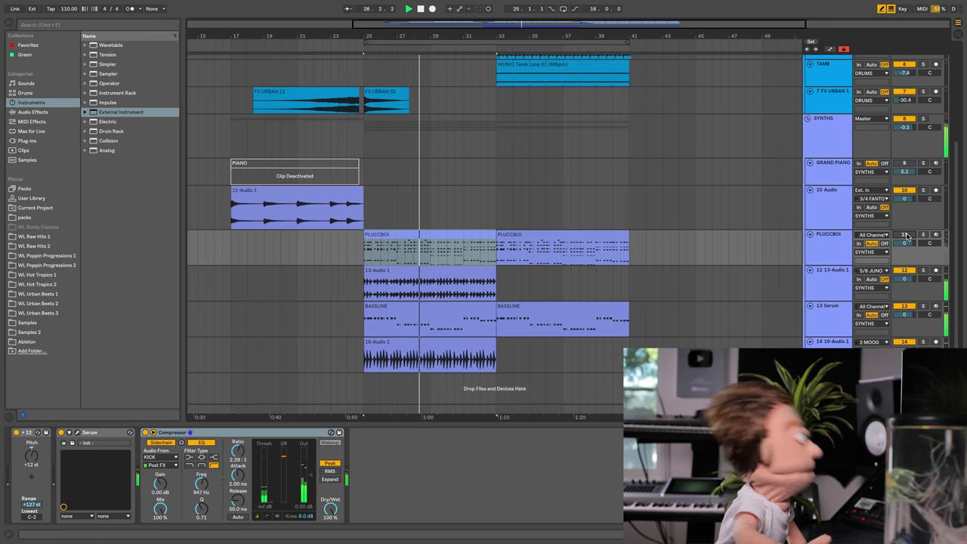
drag(904, 279, 904, 275)
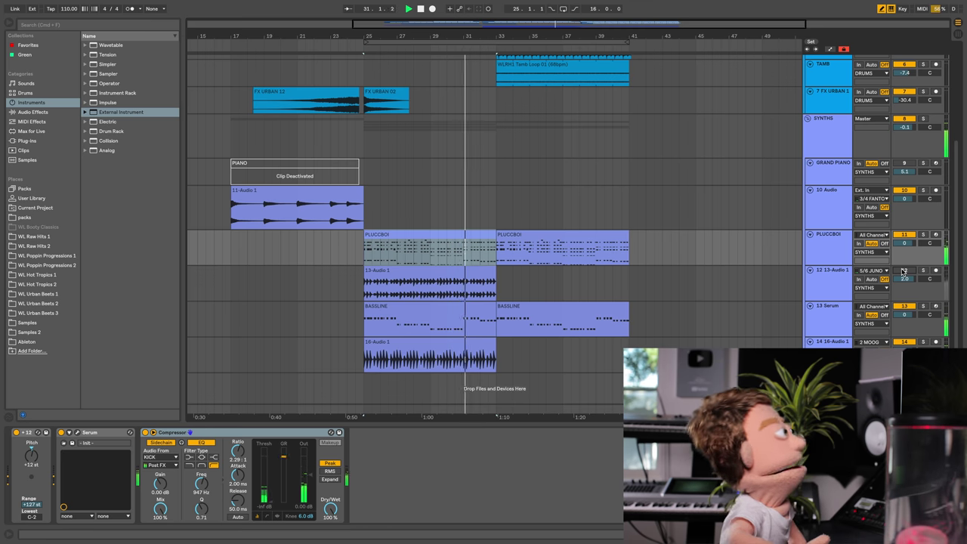
Step: Replay from bar 25, toggling PLUCCBOI, Juno, Moog and Serum tracks on and off to compare parts
key(space)
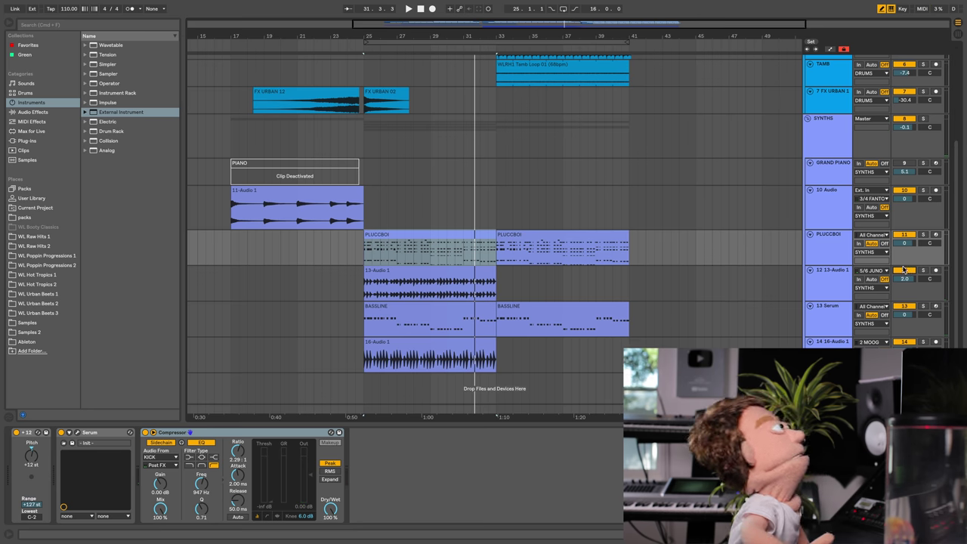
click(904, 235)
key(space)
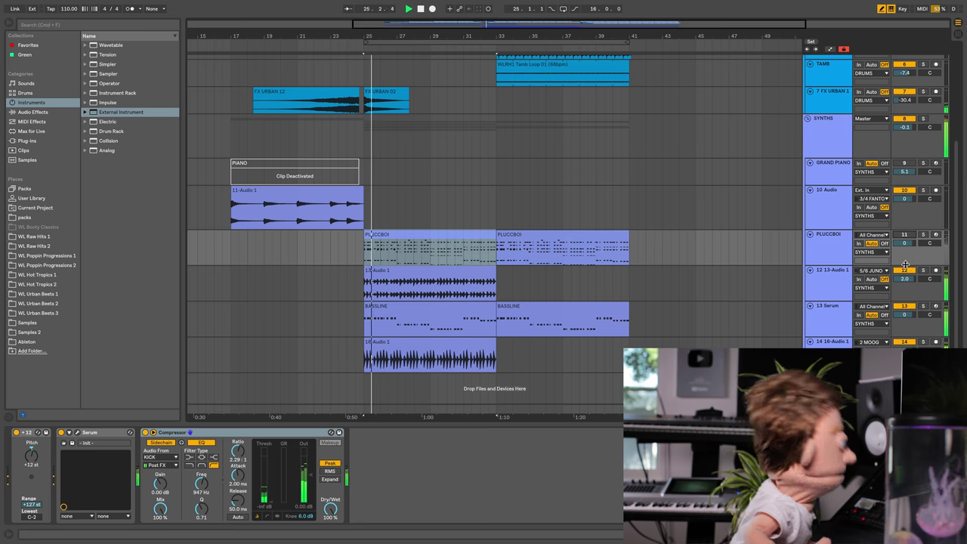
click(904, 234)
click(904, 271)
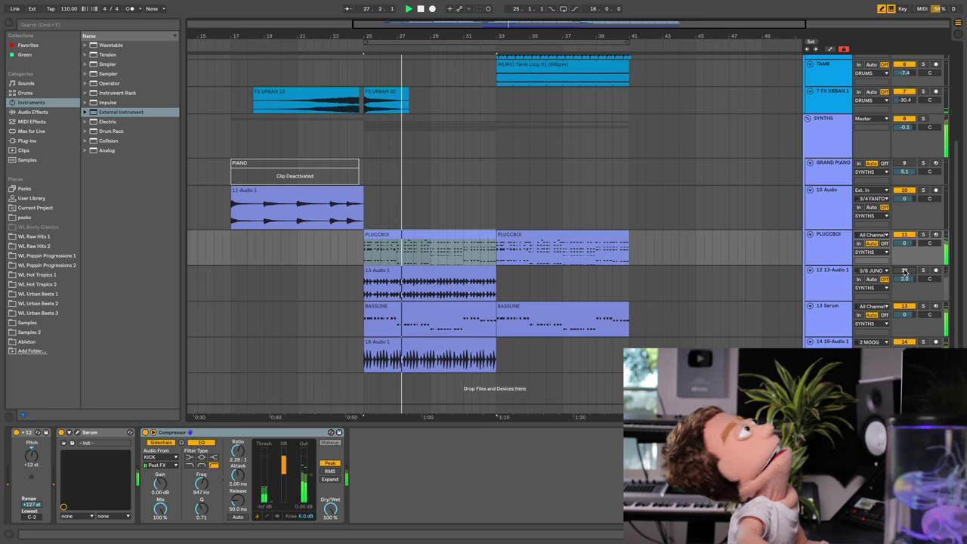
click(904, 270)
click(904, 235)
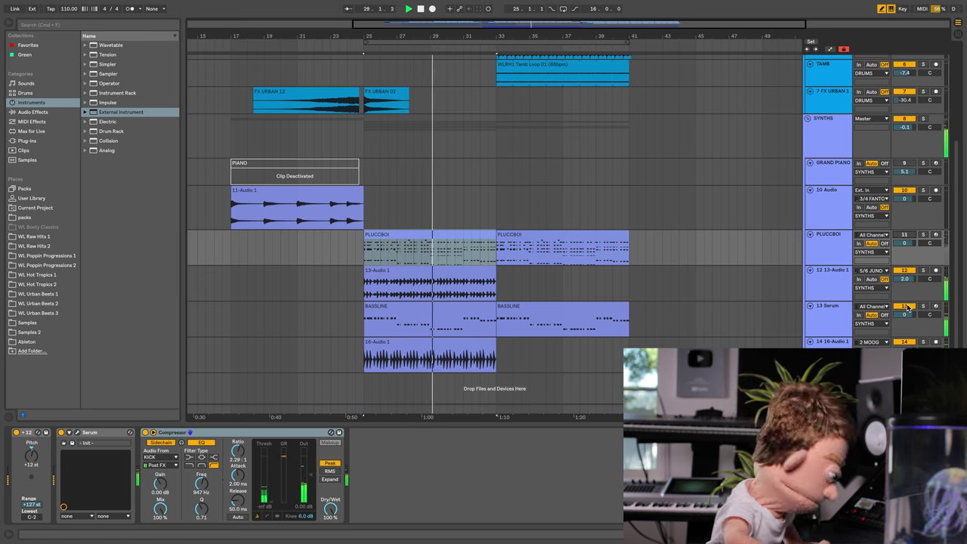
click(904, 271)
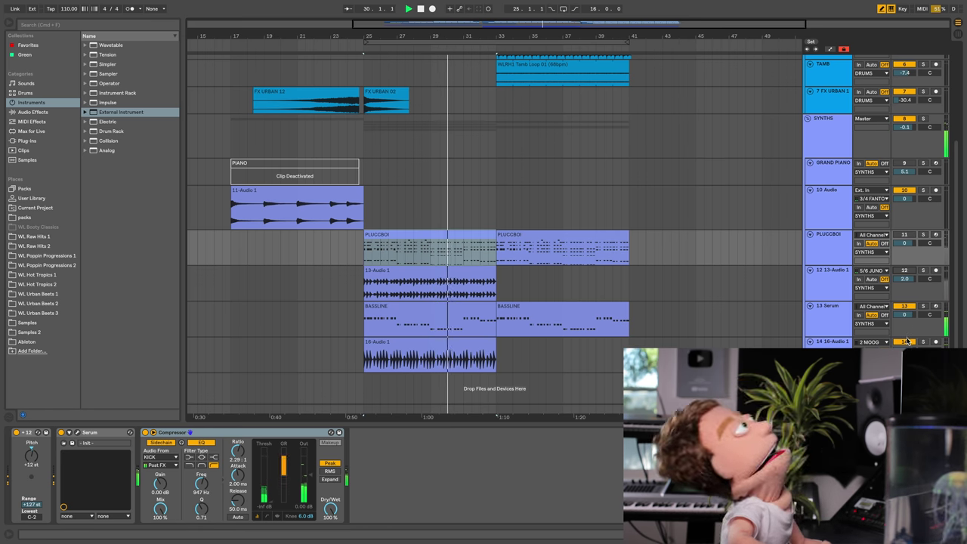
click(904, 341)
click(903, 306)
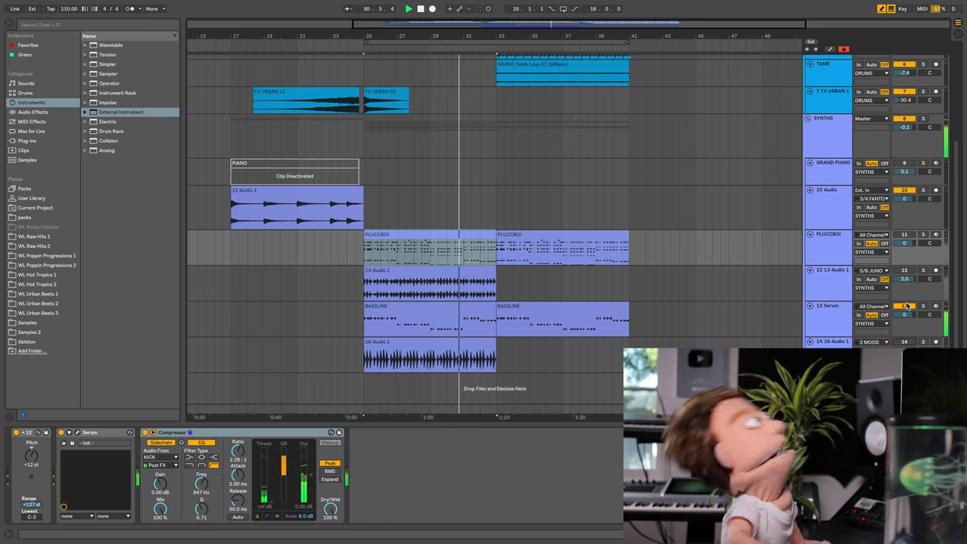
click(904, 342)
click(910, 344)
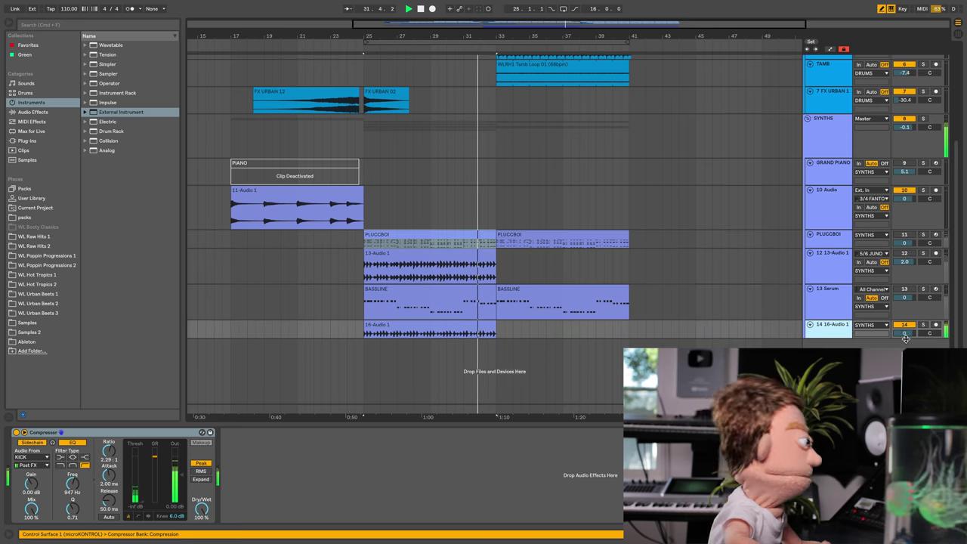